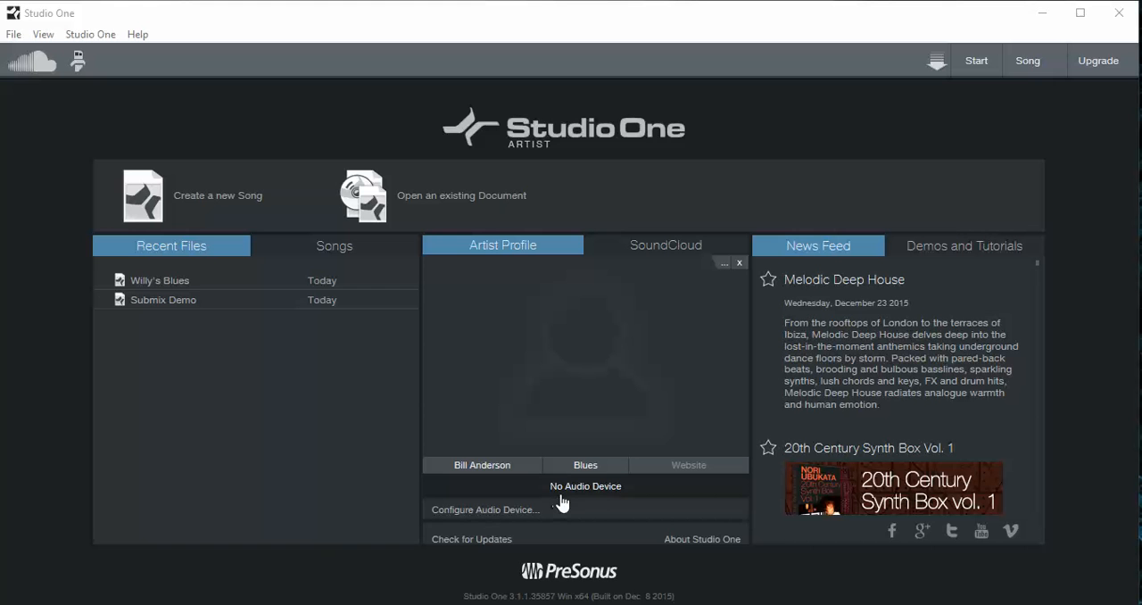
- Open the audio device configuration and select ASIO4ALL v2 as the audio device
click(470, 516)
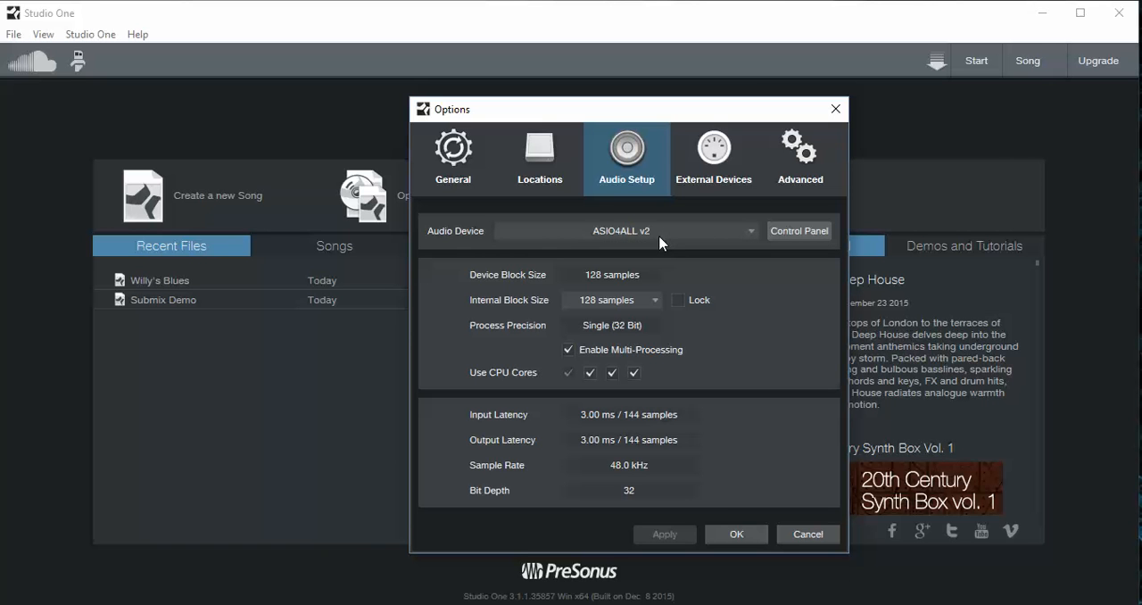
click(754, 233)
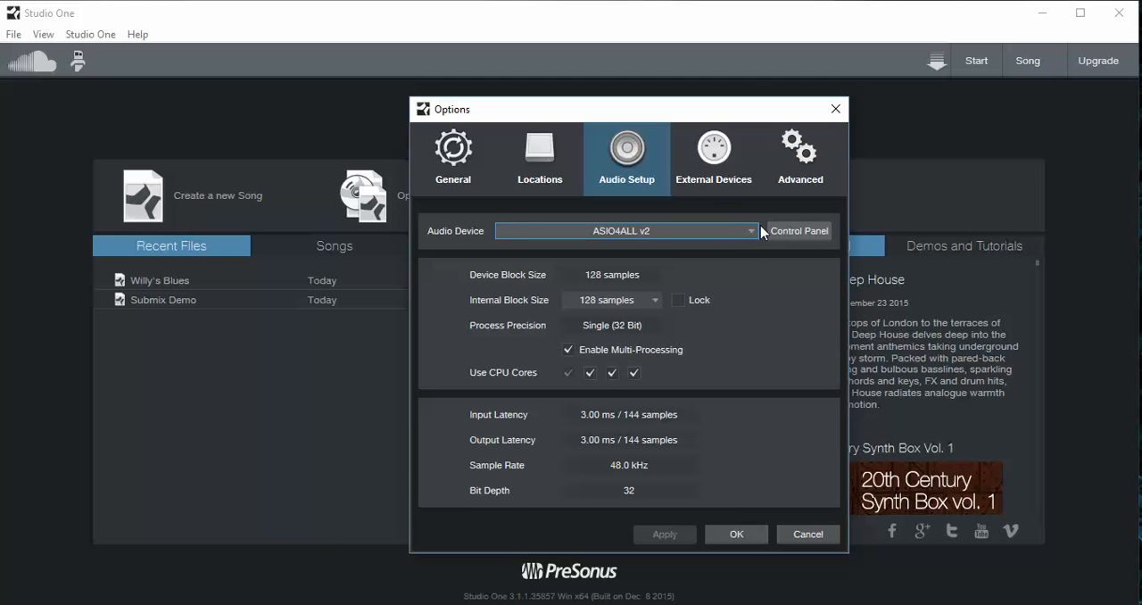
click(751, 230)
click(657, 258)
- Review the USB Audio Device settings in the ASIO4ALL control panel, switch it to the simple view and close it
click(796, 233)
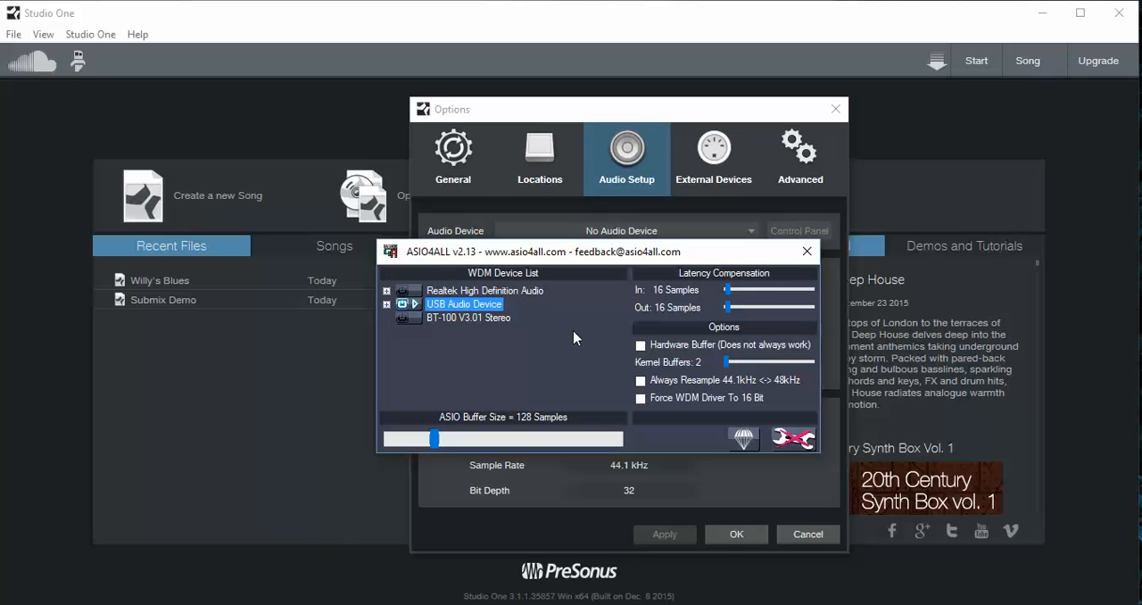
click(793, 441)
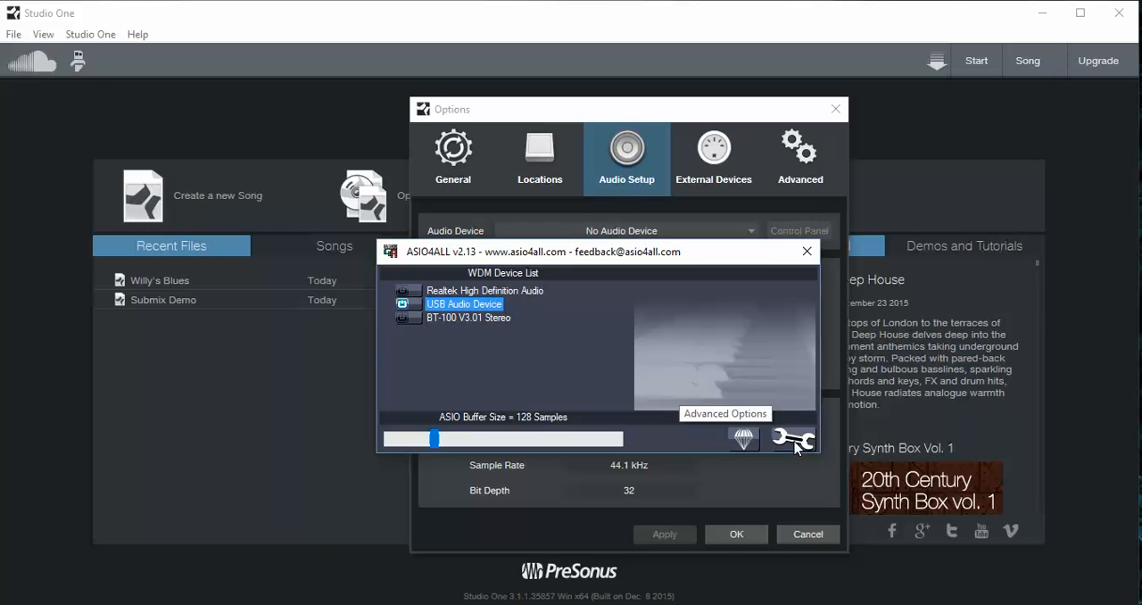
click(808, 251)
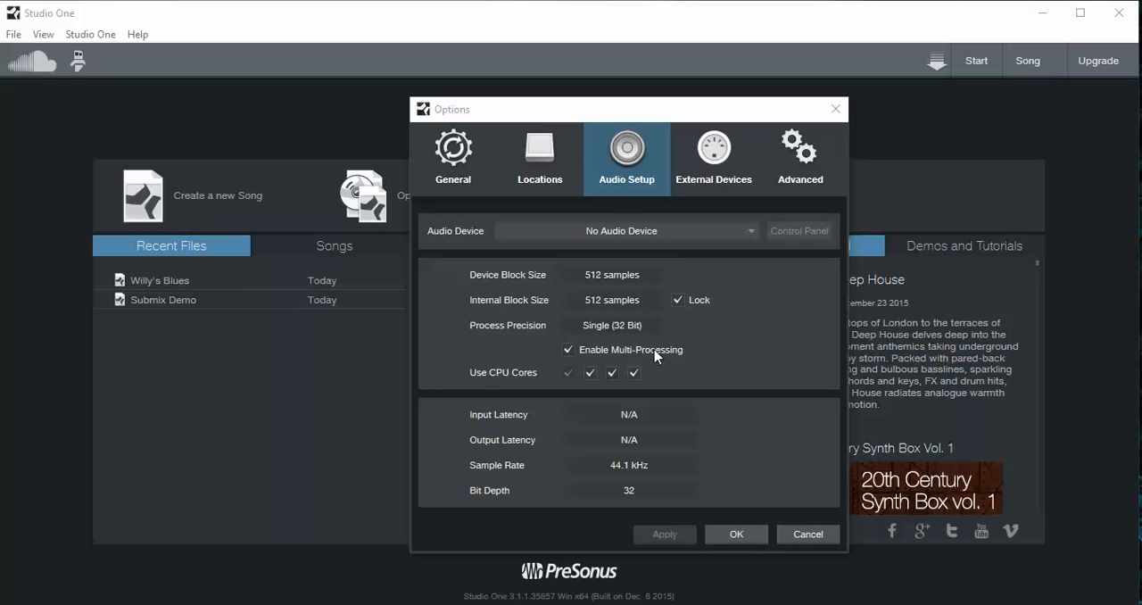
- Remove the Qwerty Keyboard from the external devices
click(711, 146)
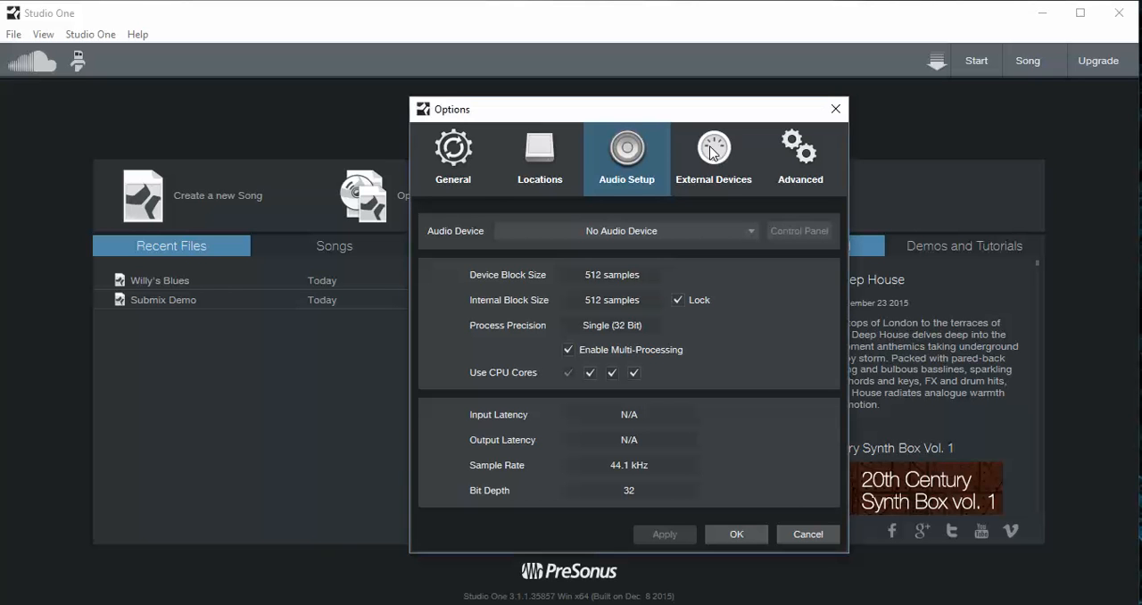
click(711, 150)
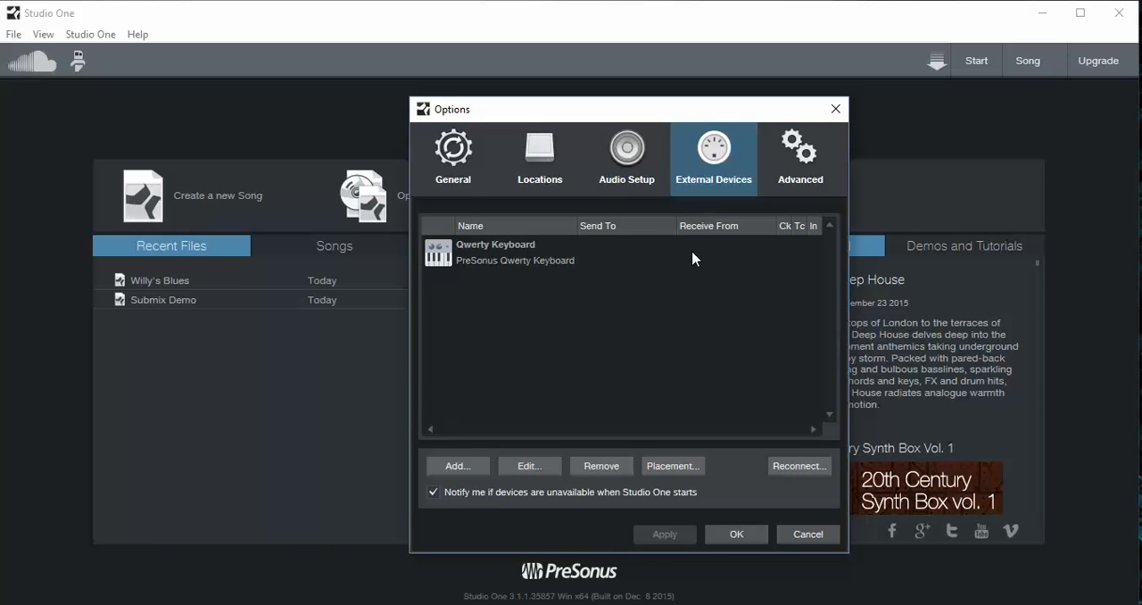
click(474, 259)
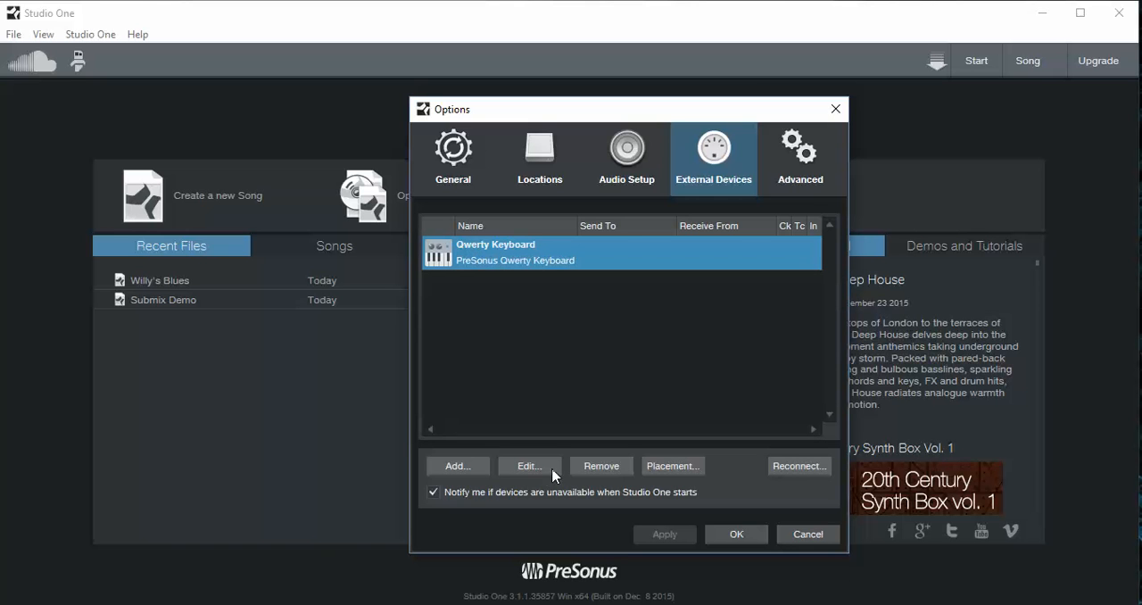
click(595, 470)
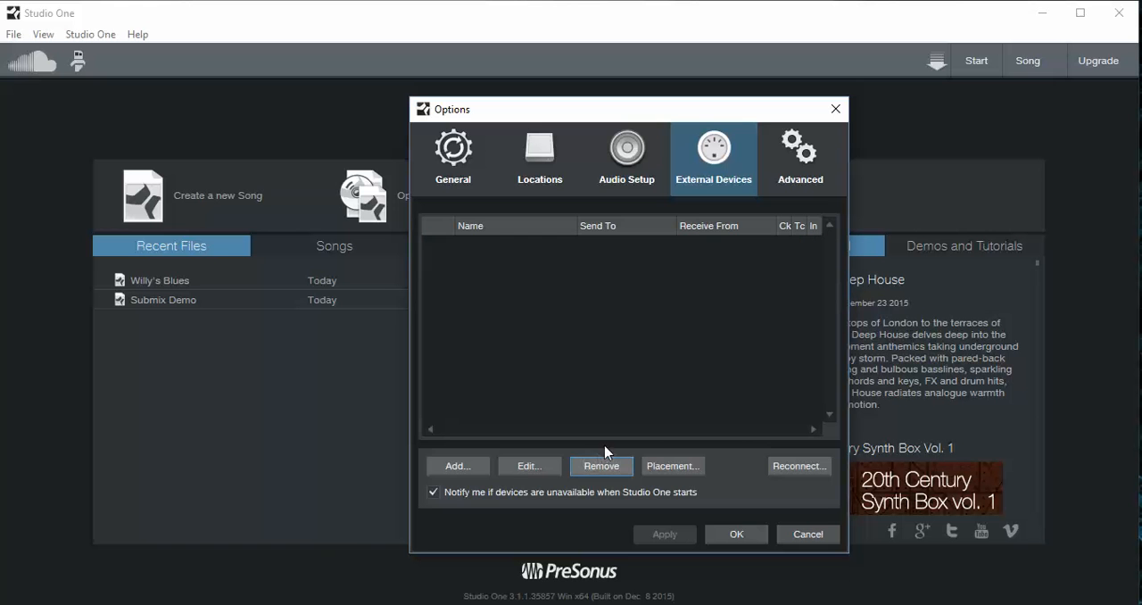
- Add the PreSonus Qwerty Keyboard as an external device and confirm the options
click(455, 465)
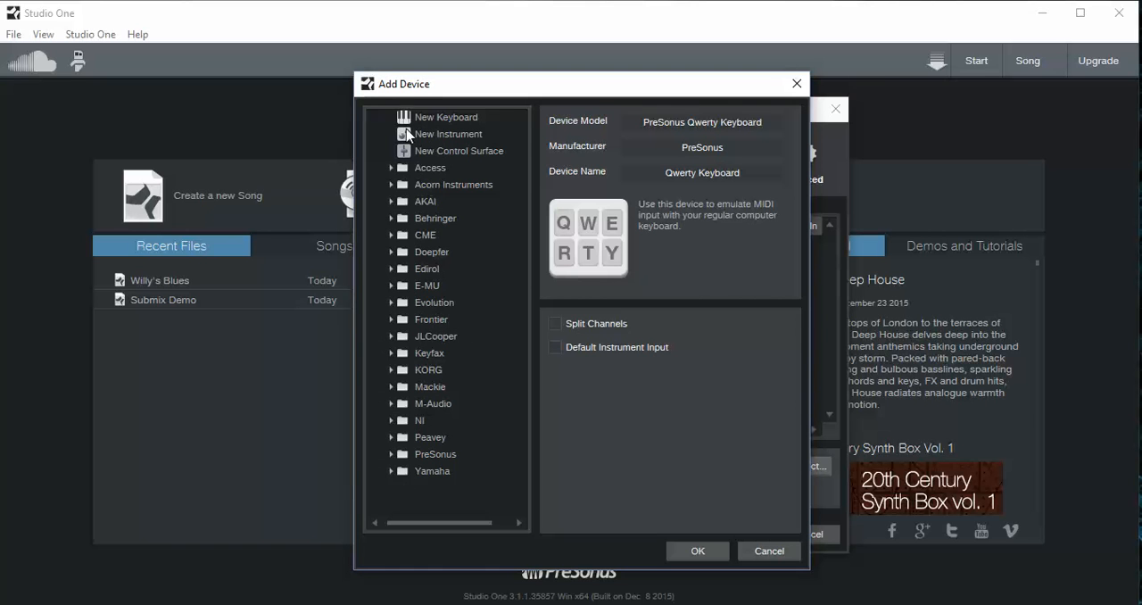
click(392, 455)
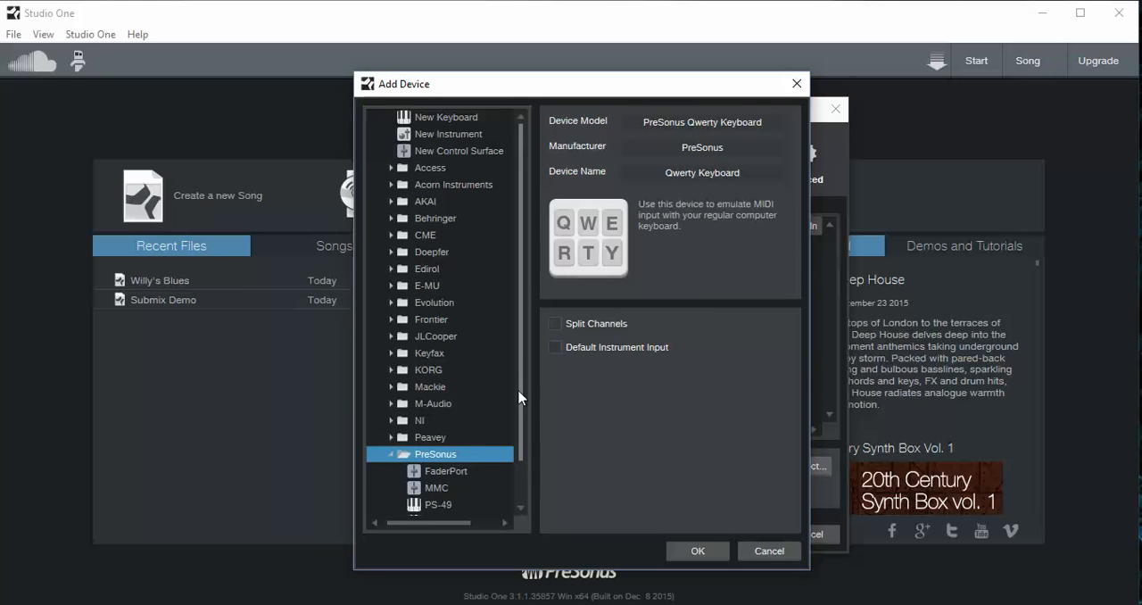
drag(522, 389, 514, 444)
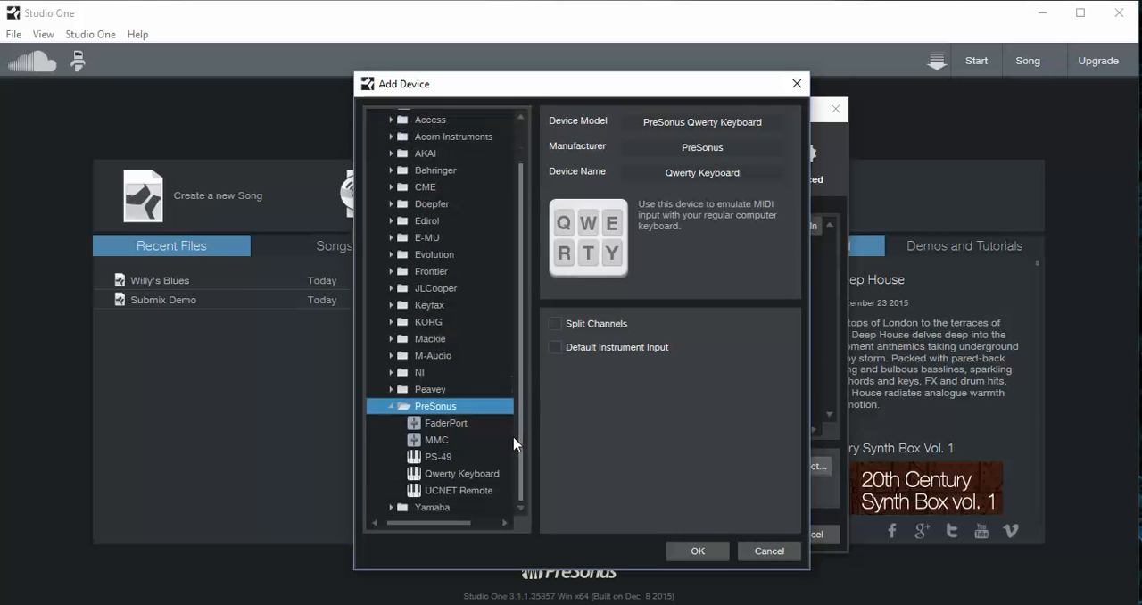
click(455, 468)
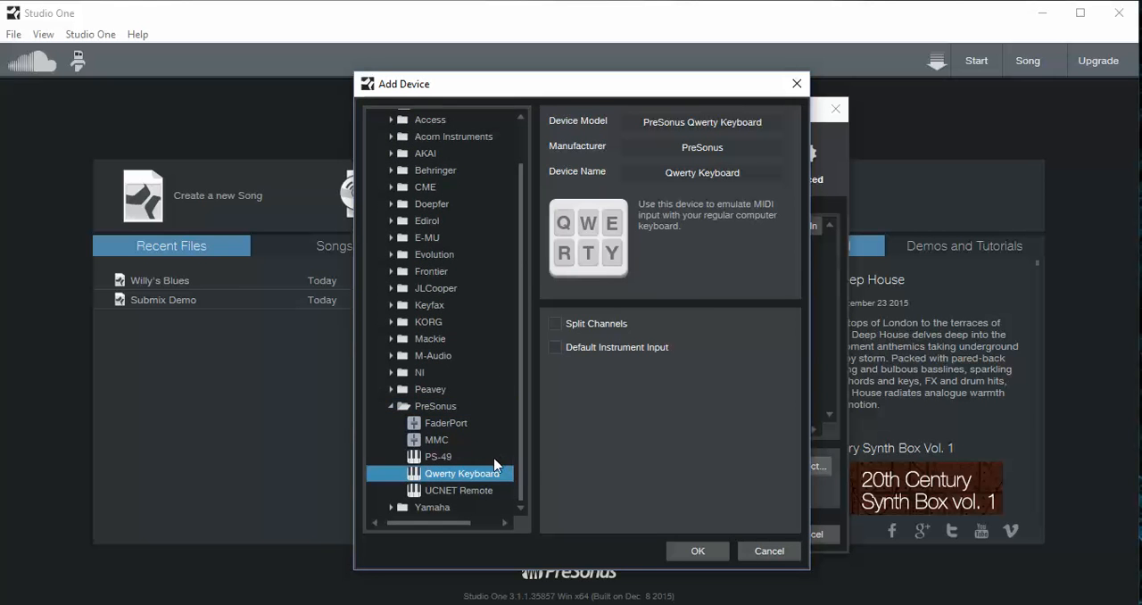
click(697, 551)
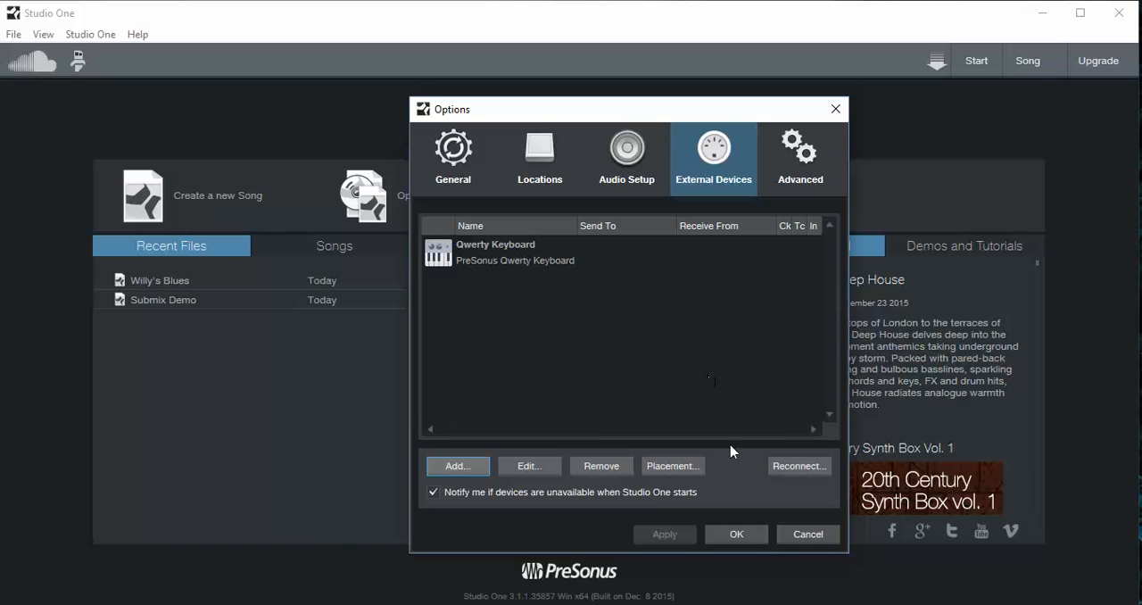
click(736, 535)
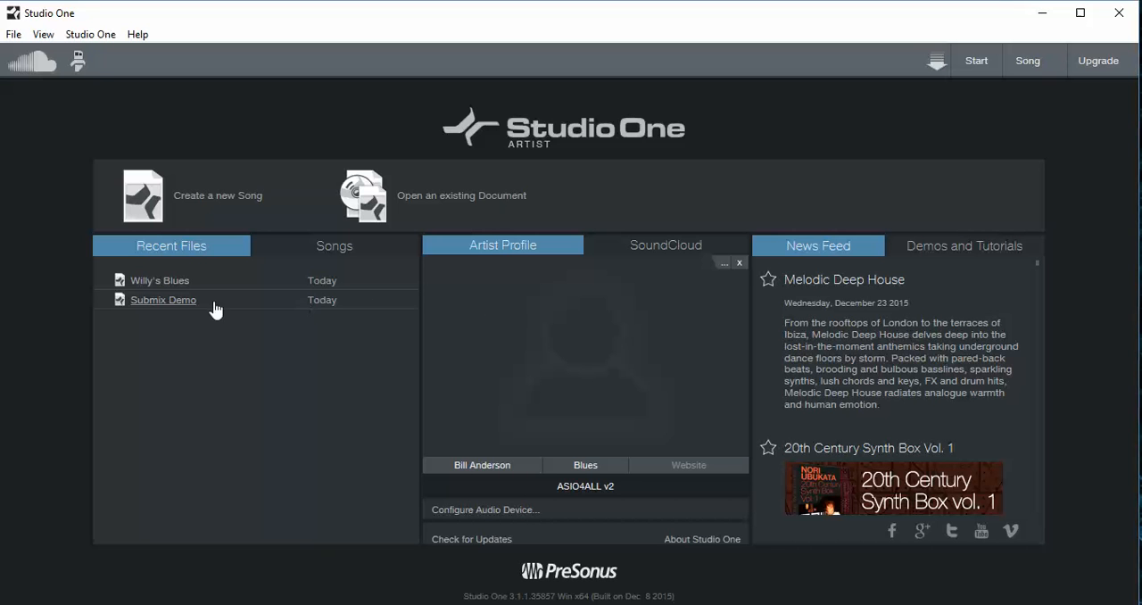
- Begin a new song and look through the Piano Ballad, Instruments Set, House/Techno, Band Recording and Vocal + Guitar styles
click(201, 200)
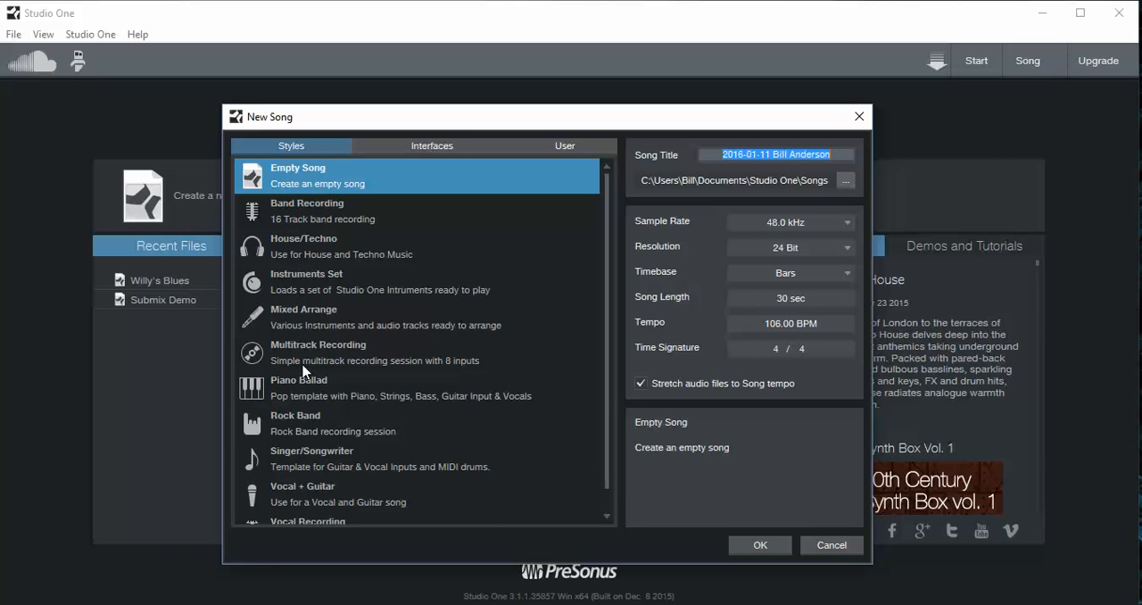
click(301, 389)
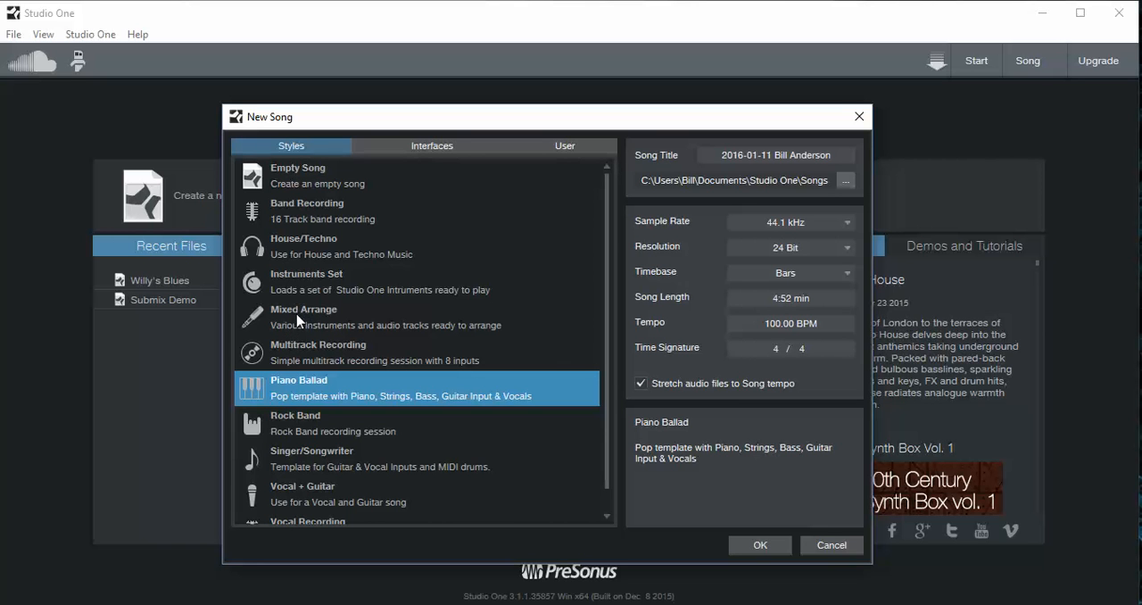
click(313, 277)
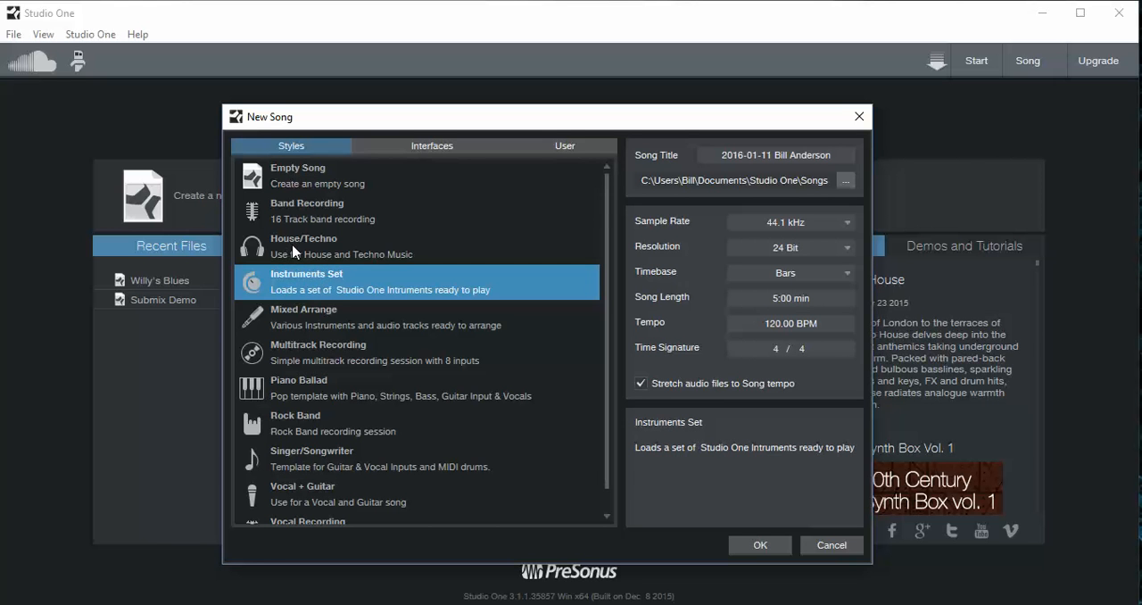
click(307, 243)
click(298, 210)
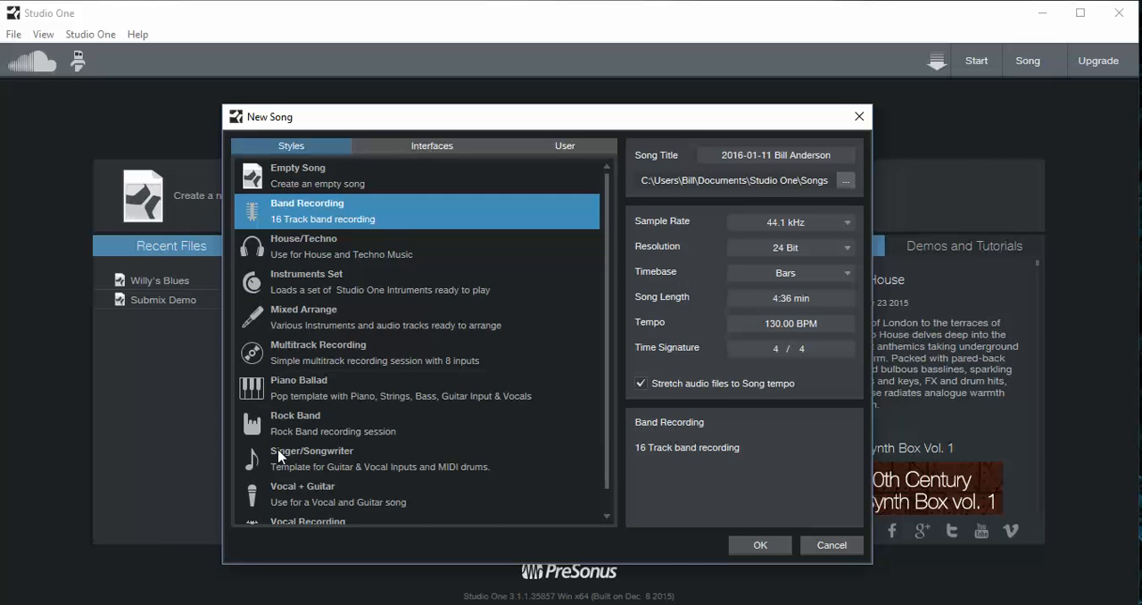
click(292, 491)
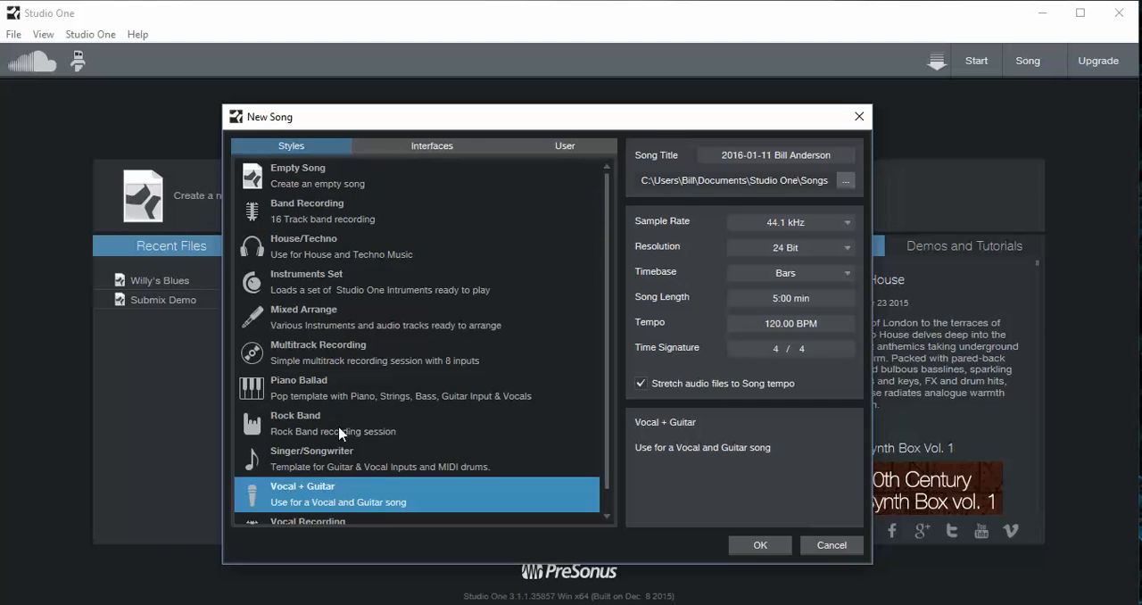
- Choose the Empty Song style and set the song title to "U Tube Test Song"
click(276, 177)
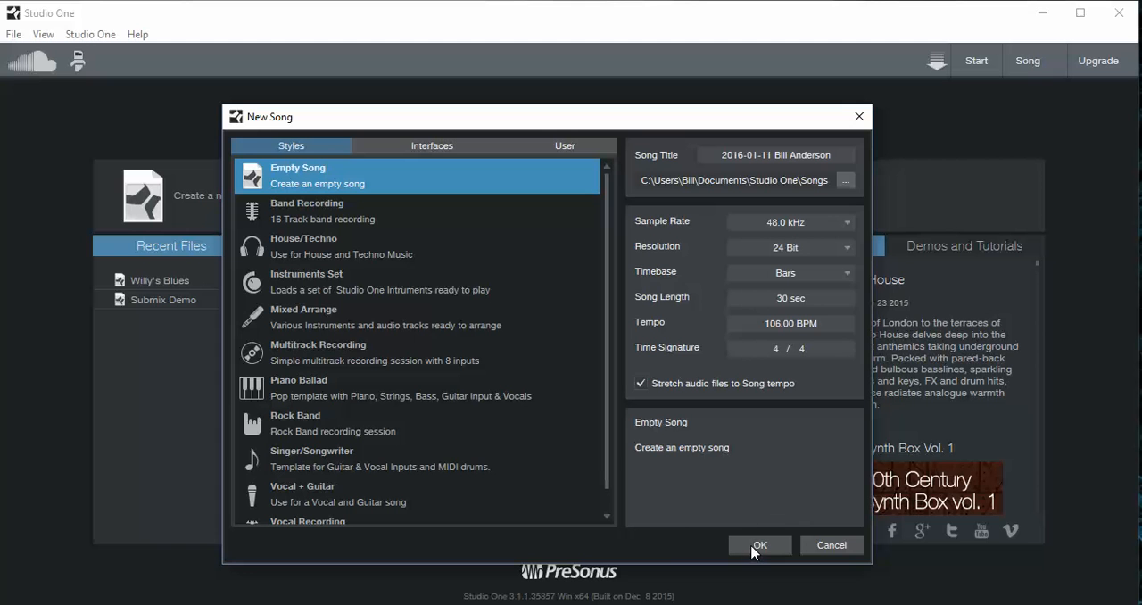
click(780, 156)
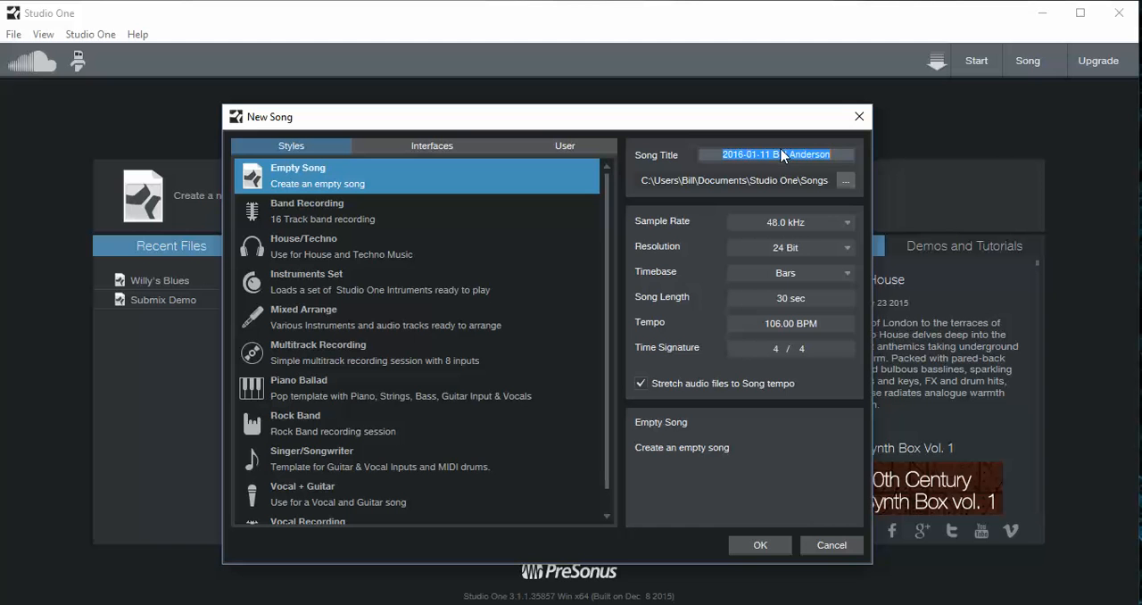
text(U Tu)
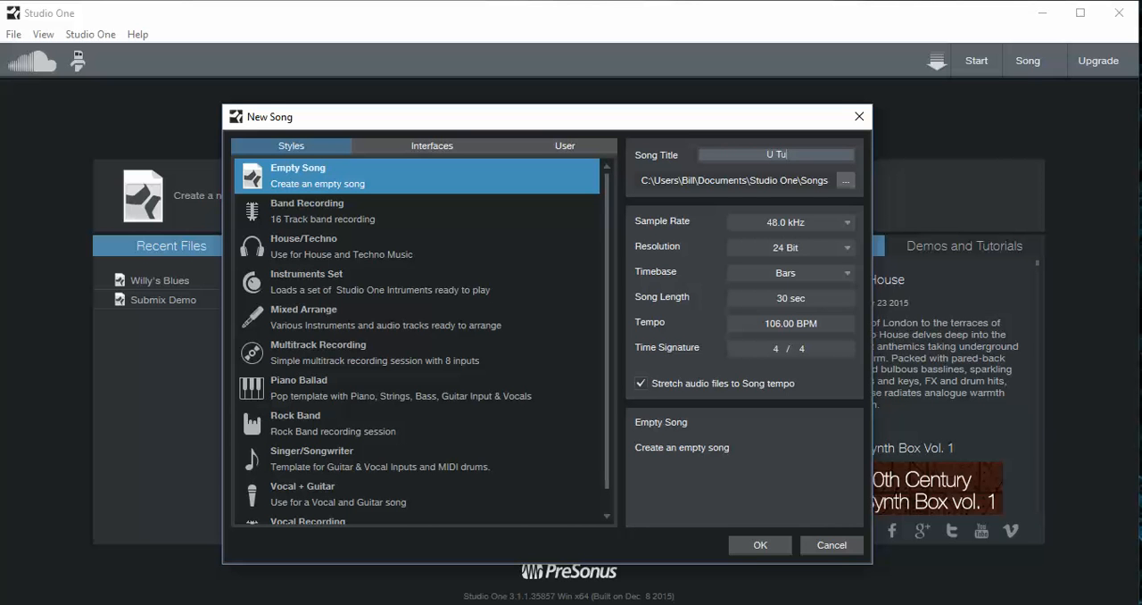
text(be Test Song)
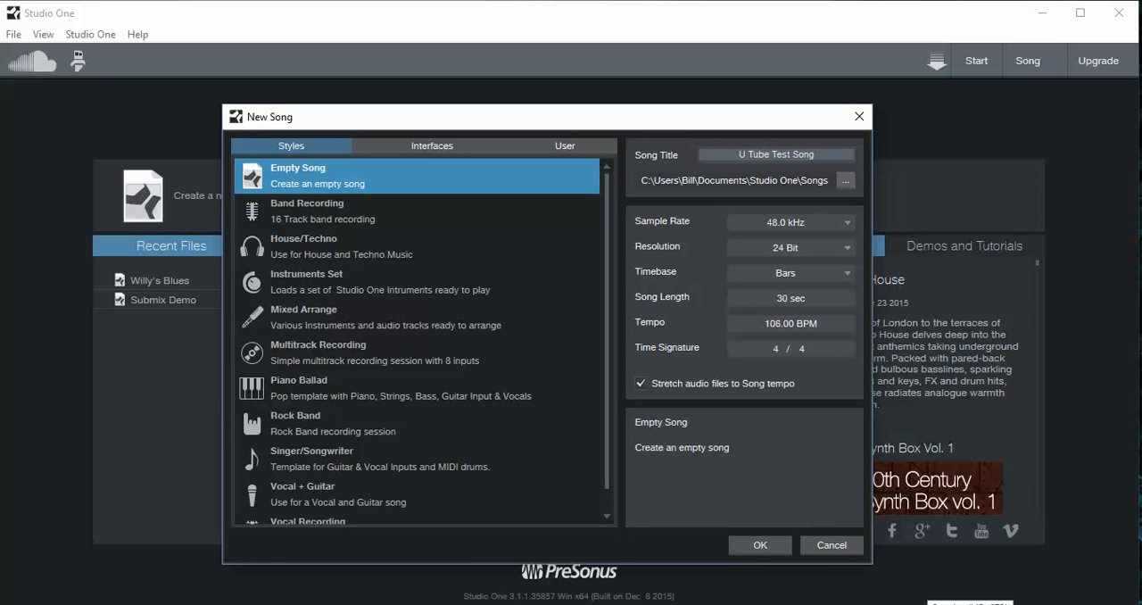
- Switch to the Windows recording devices and open the properties of Lexicon Lambda In/Out
click(969, 604)
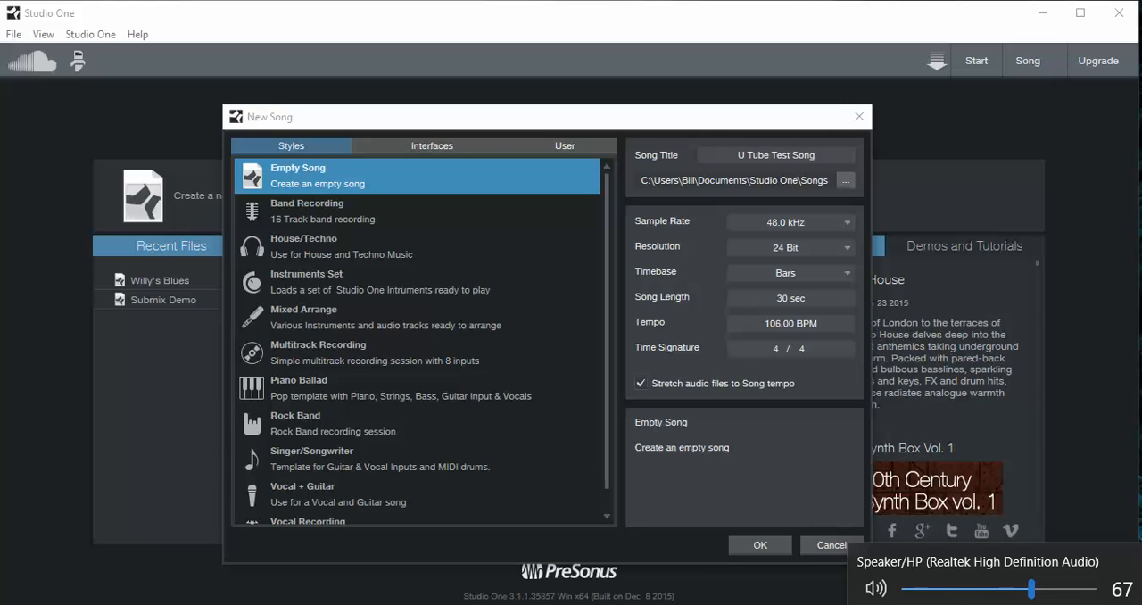
click(970, 604)
right_click(975, 604)
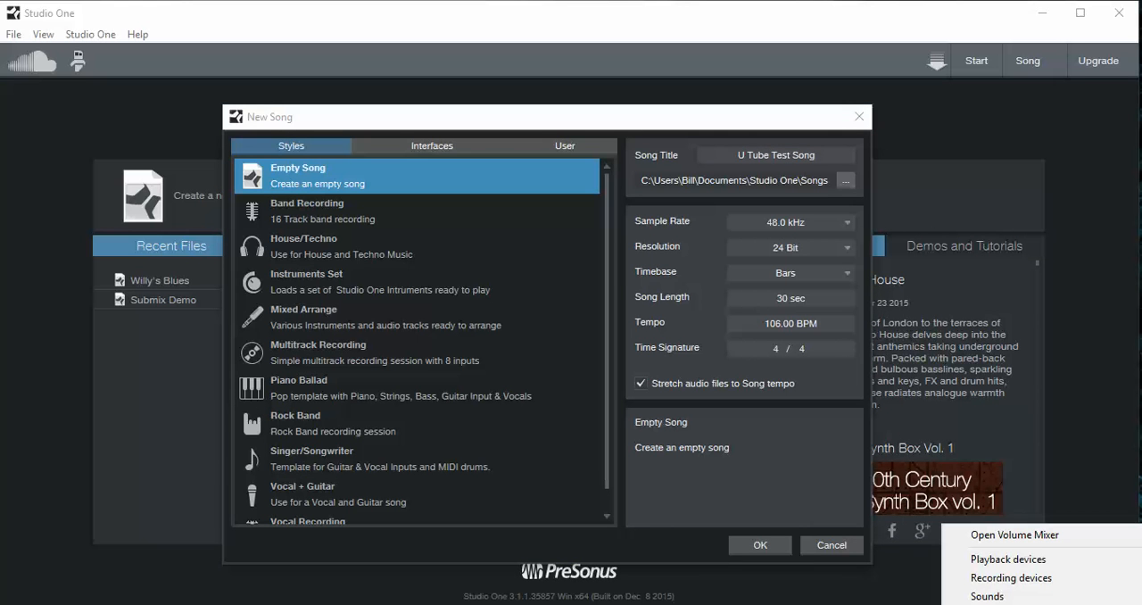
click(993, 580)
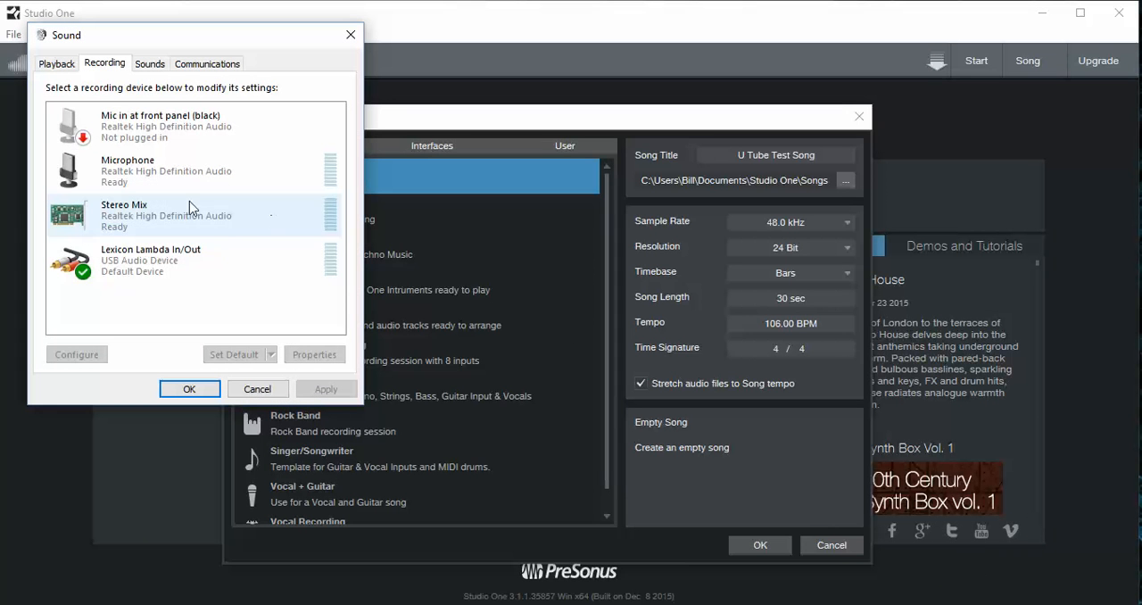
click(170, 264)
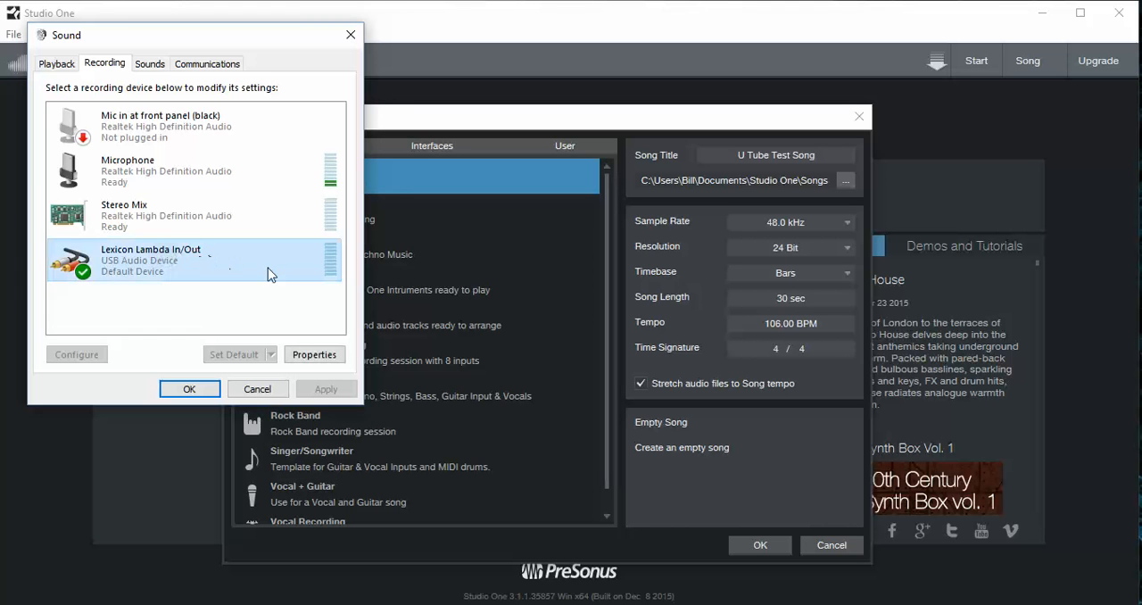
click(321, 354)
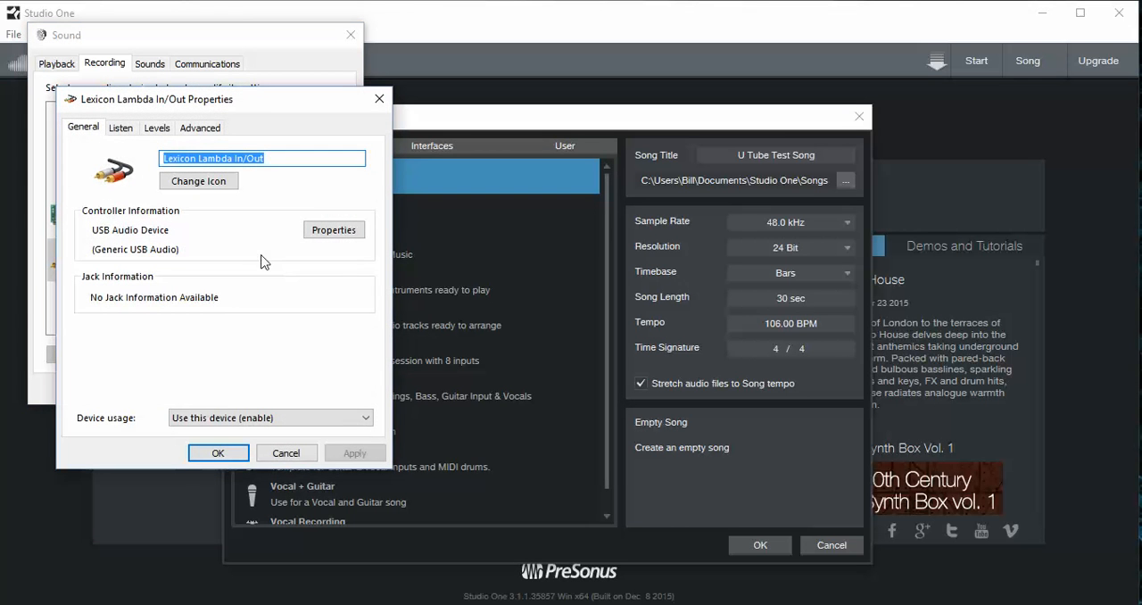
- Set the Lexicon Lambda's default format to 2 channel, 24 bit, 48000 Hz (Studio Quality) and confirm the sound settings
click(198, 130)
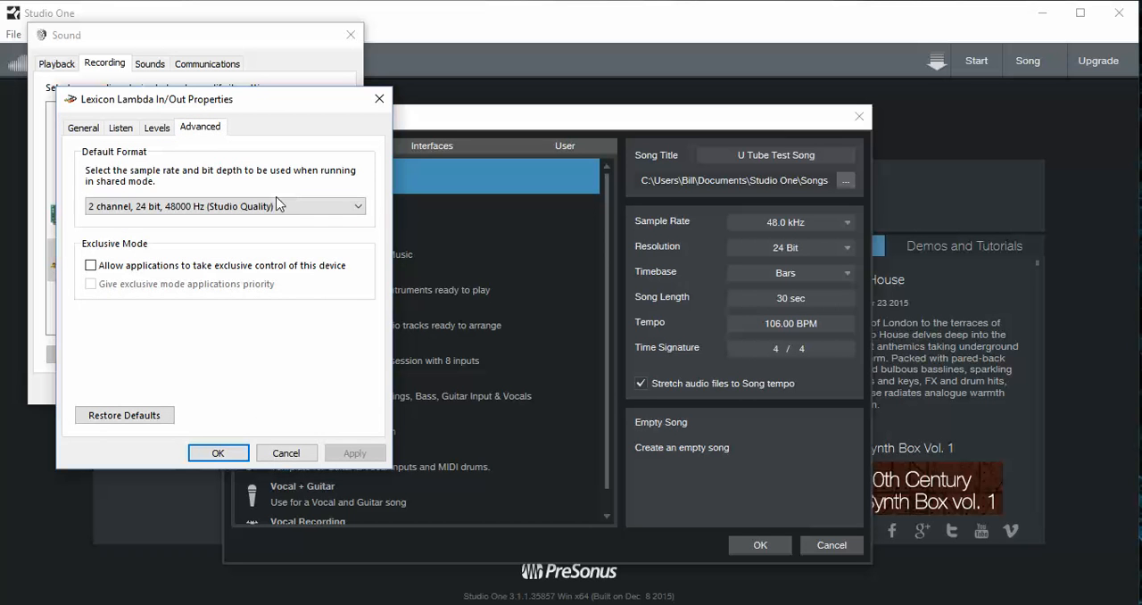
click(358, 209)
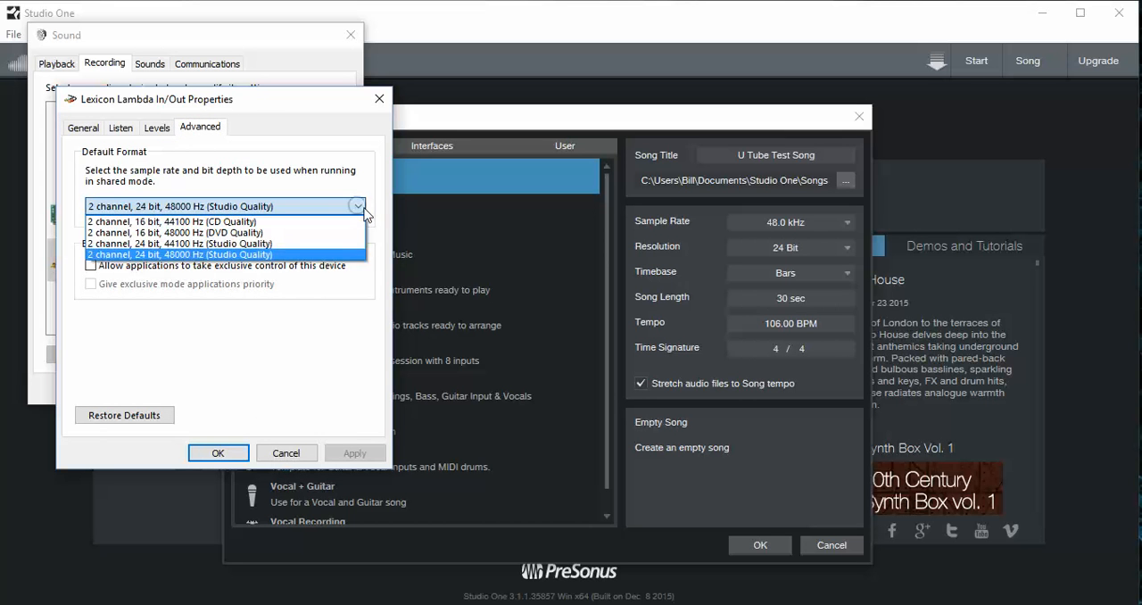
click(192, 258)
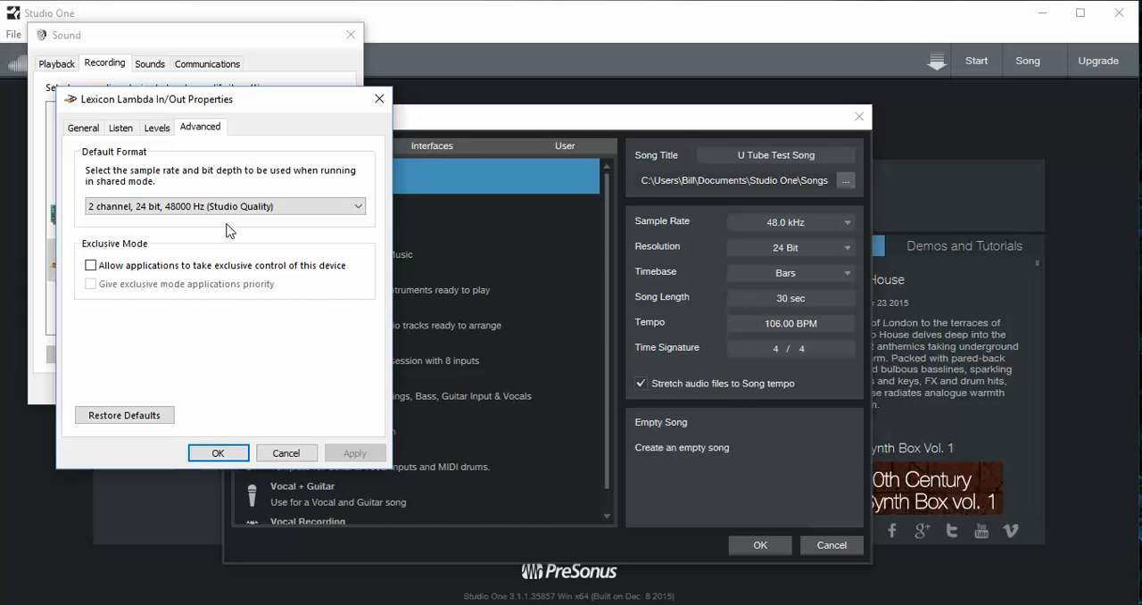
click(219, 453)
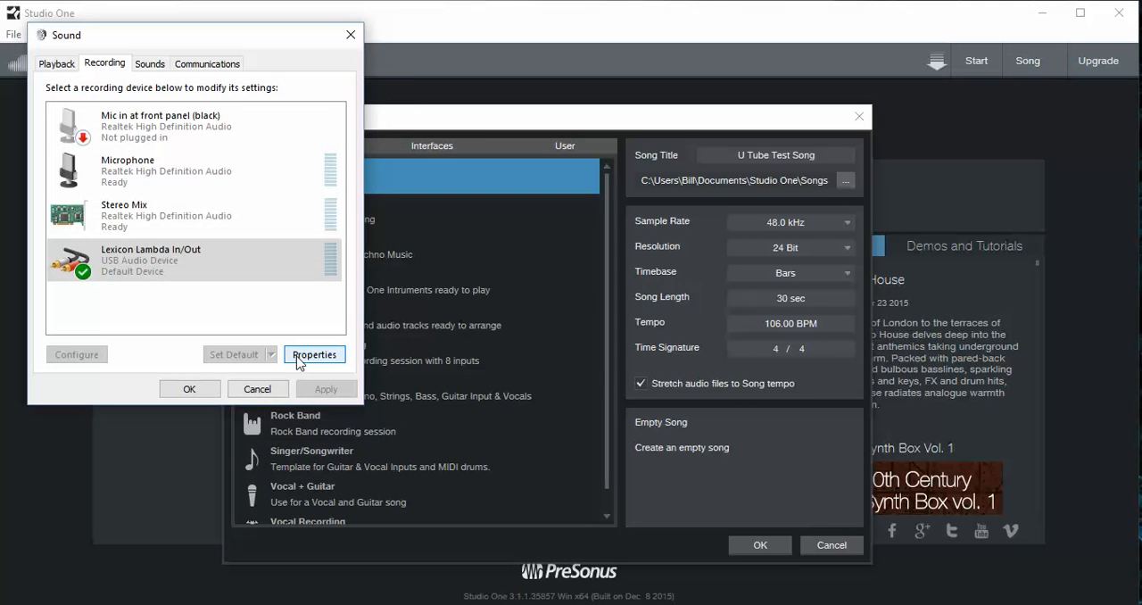
click(189, 388)
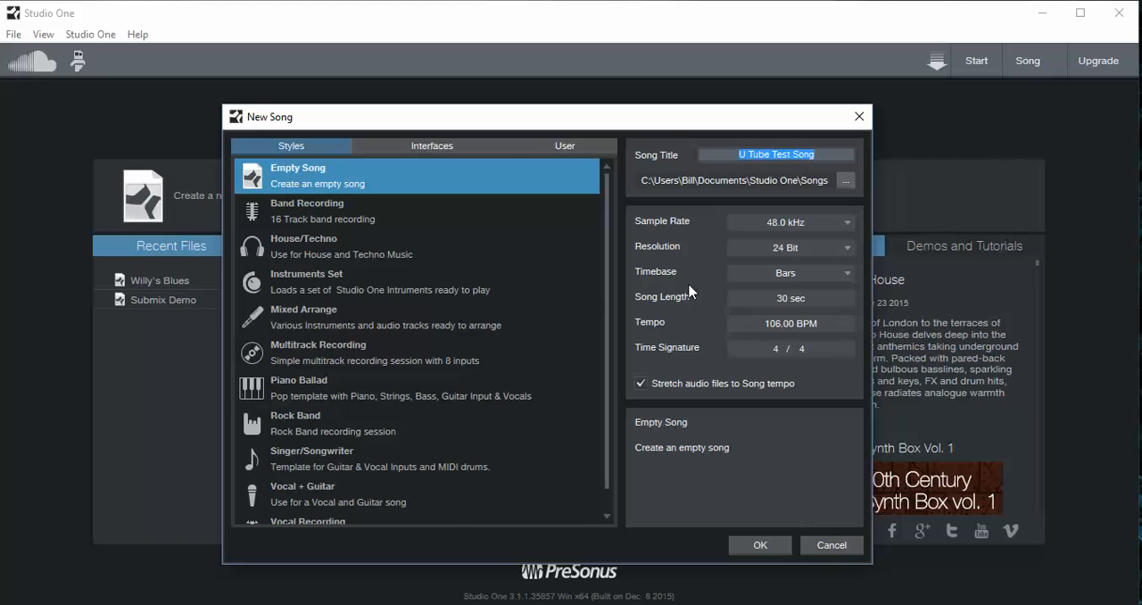
- Create the empty U Tube Test Song with the chosen settings
click(758, 545)
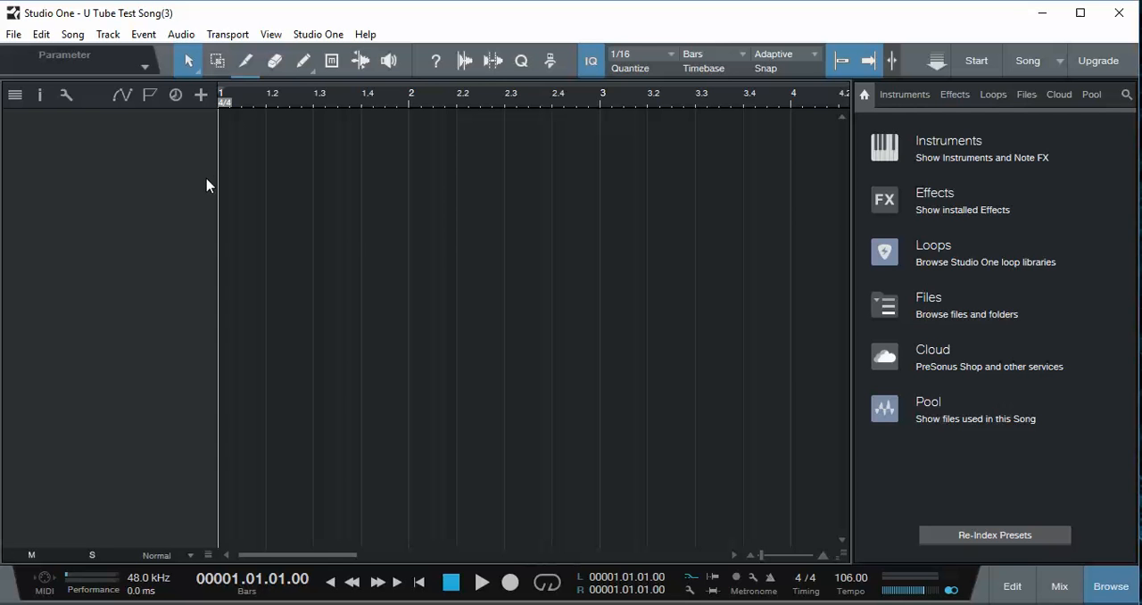
click(201, 94)
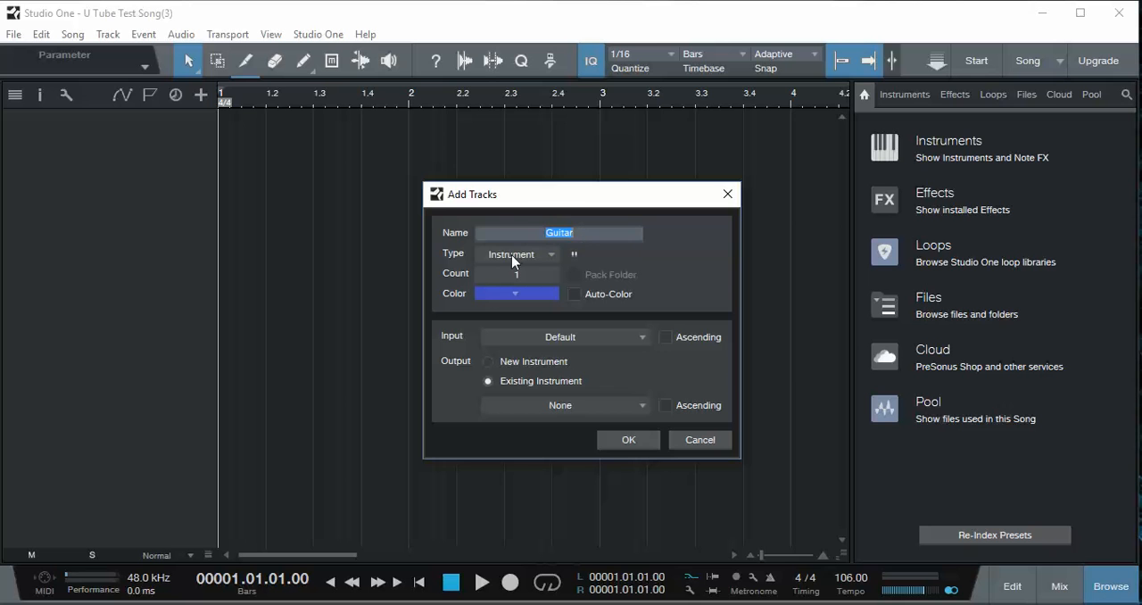
click(699, 441)
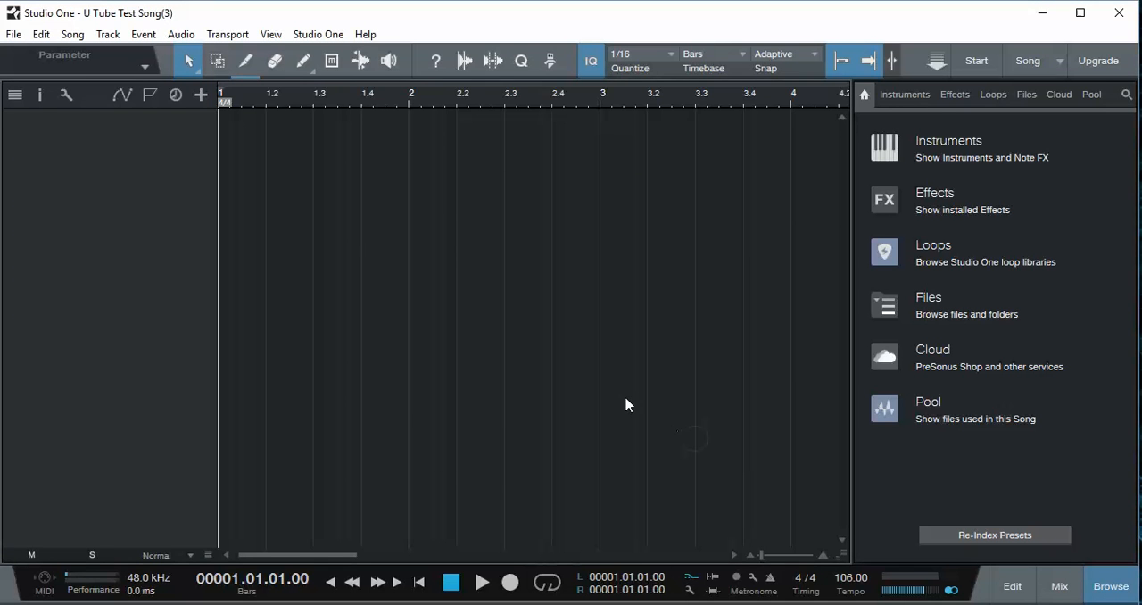
click(109, 34)
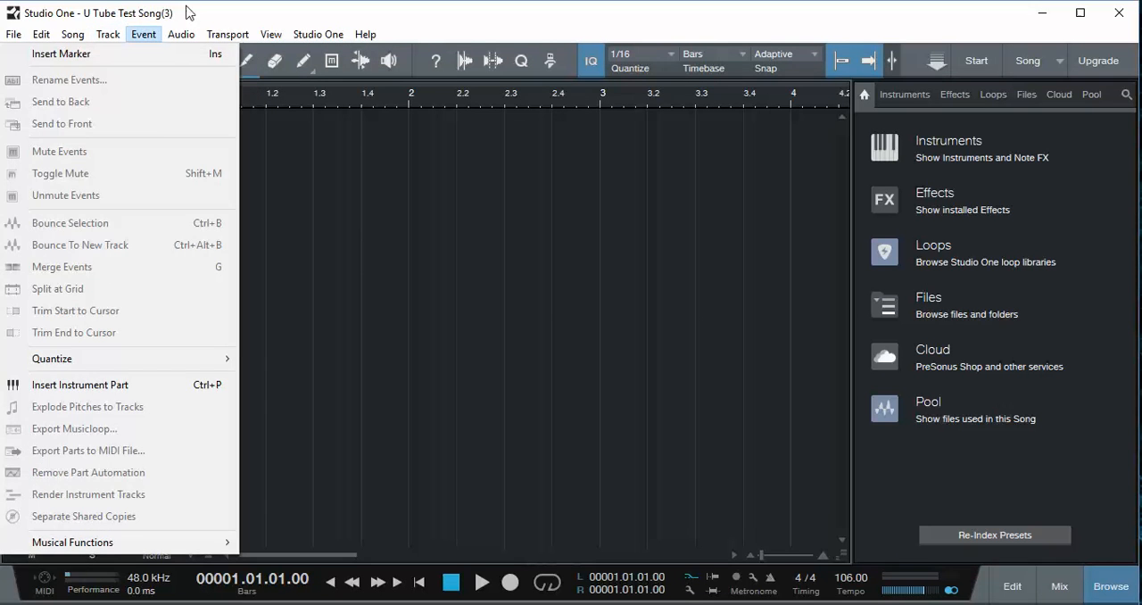
click(223, 18)
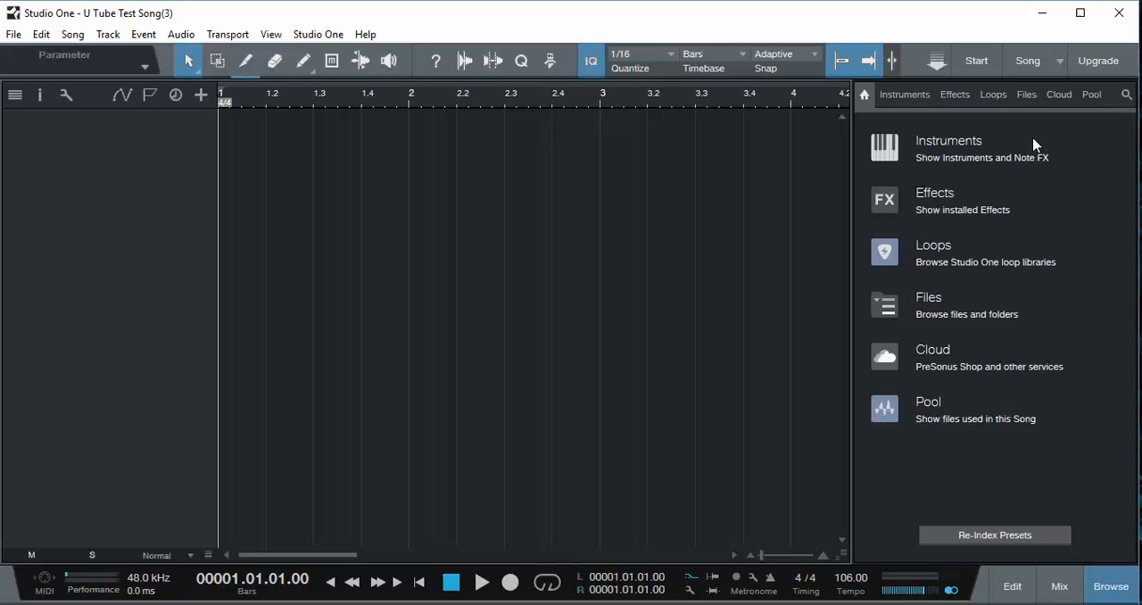
- Browse the Prime Selection guitar loops and preview the Funk-Soul_guitar lead A sections audioloop
click(993, 95)
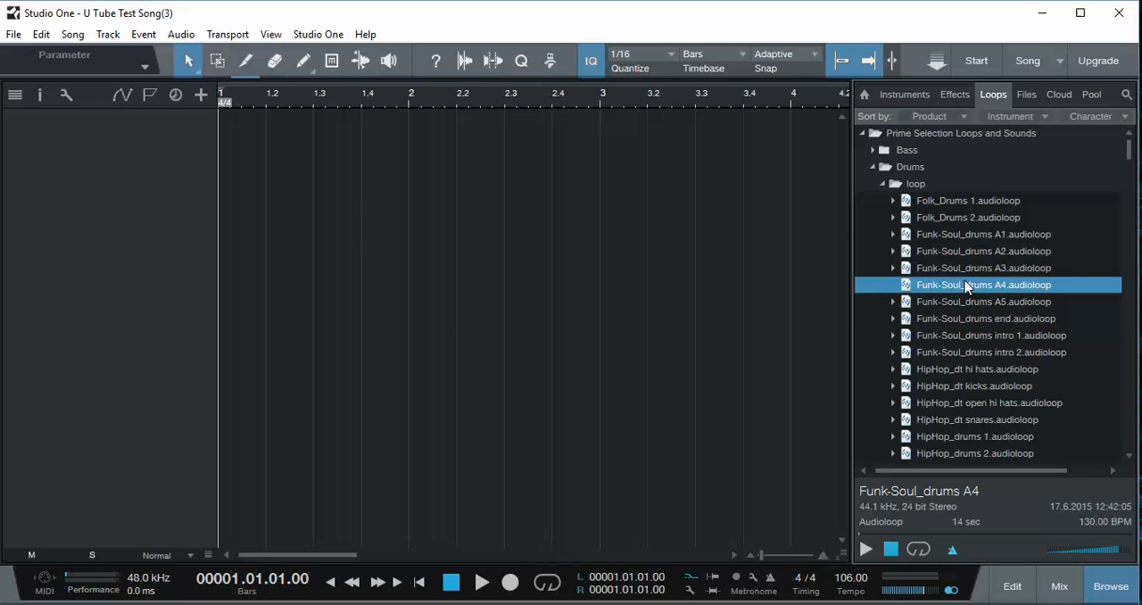
click(881, 185)
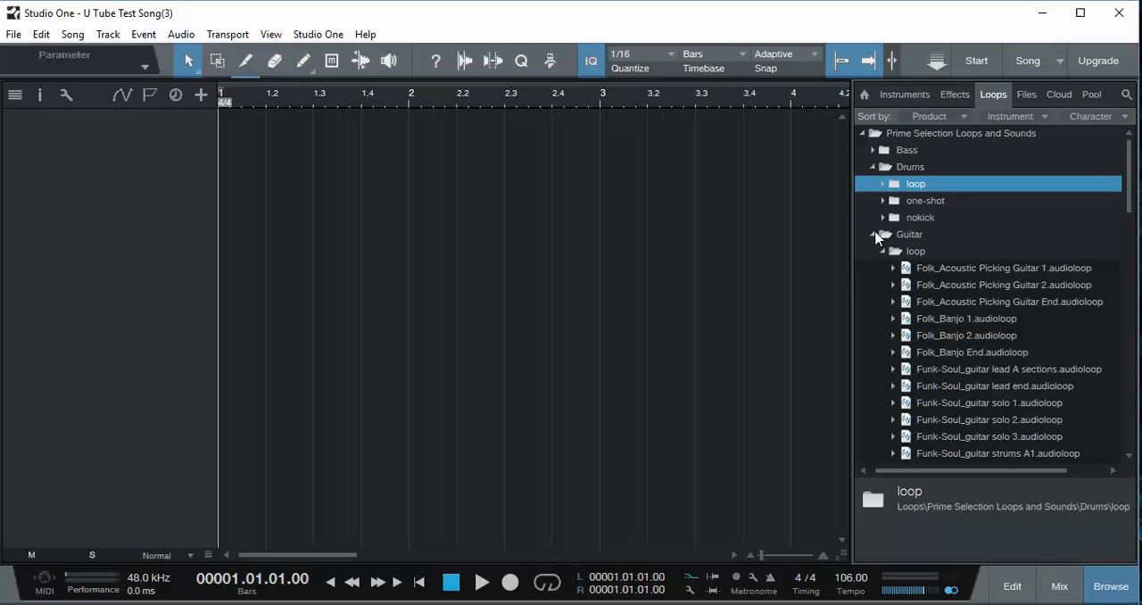
click(876, 233)
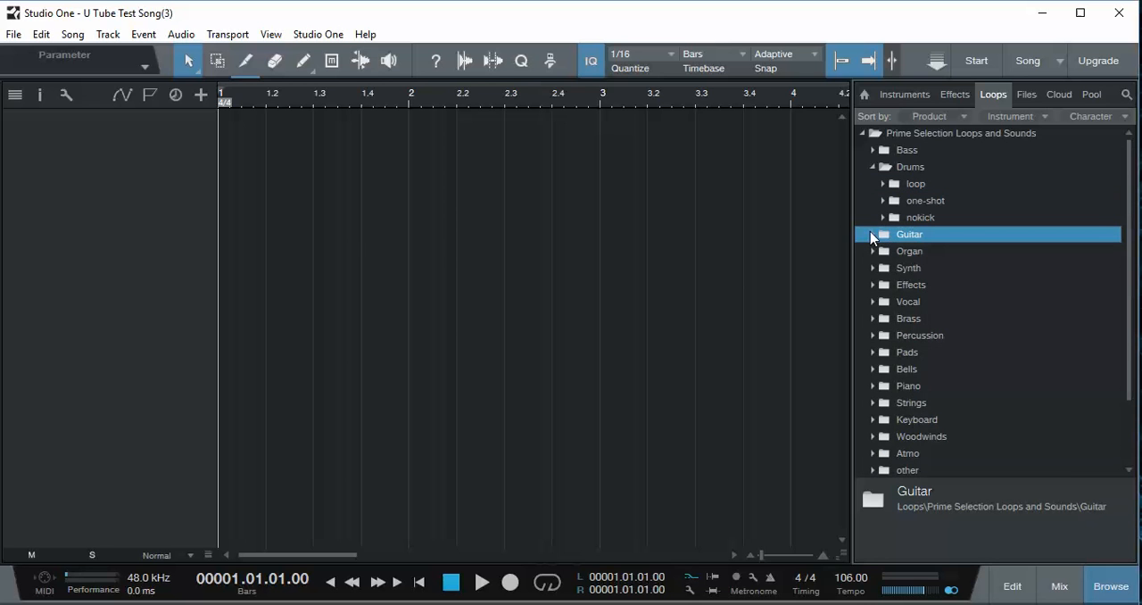
click(876, 235)
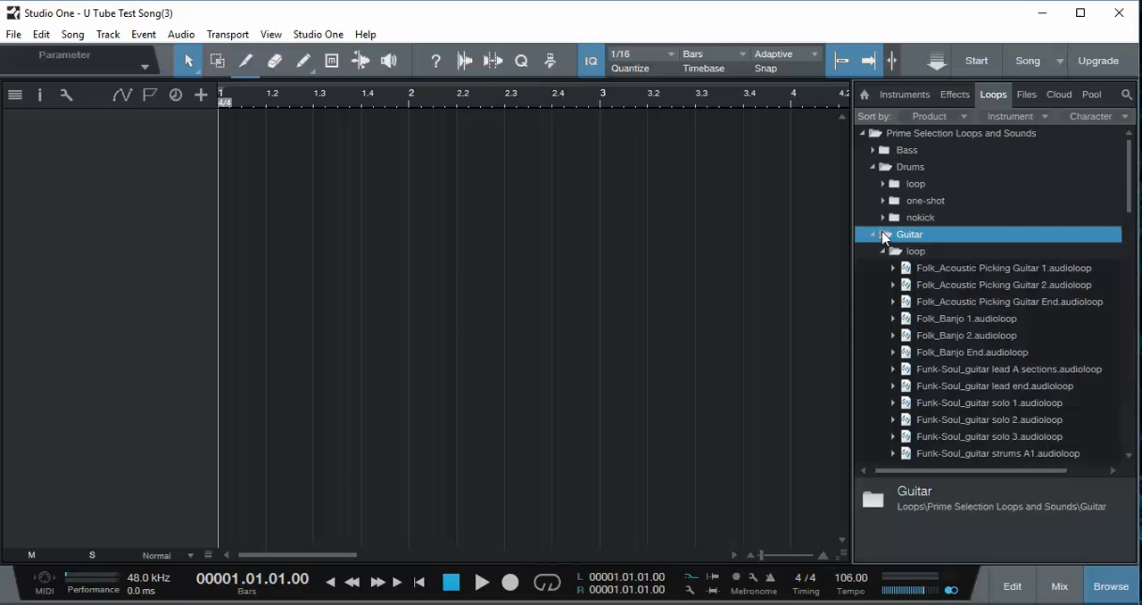
click(956, 370)
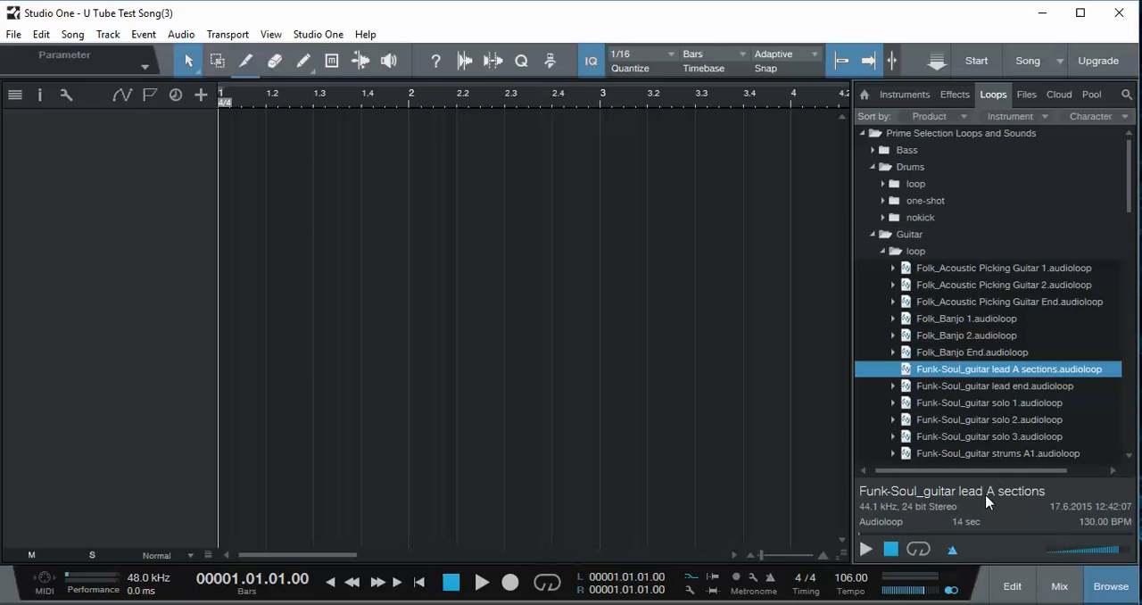
click(866, 550)
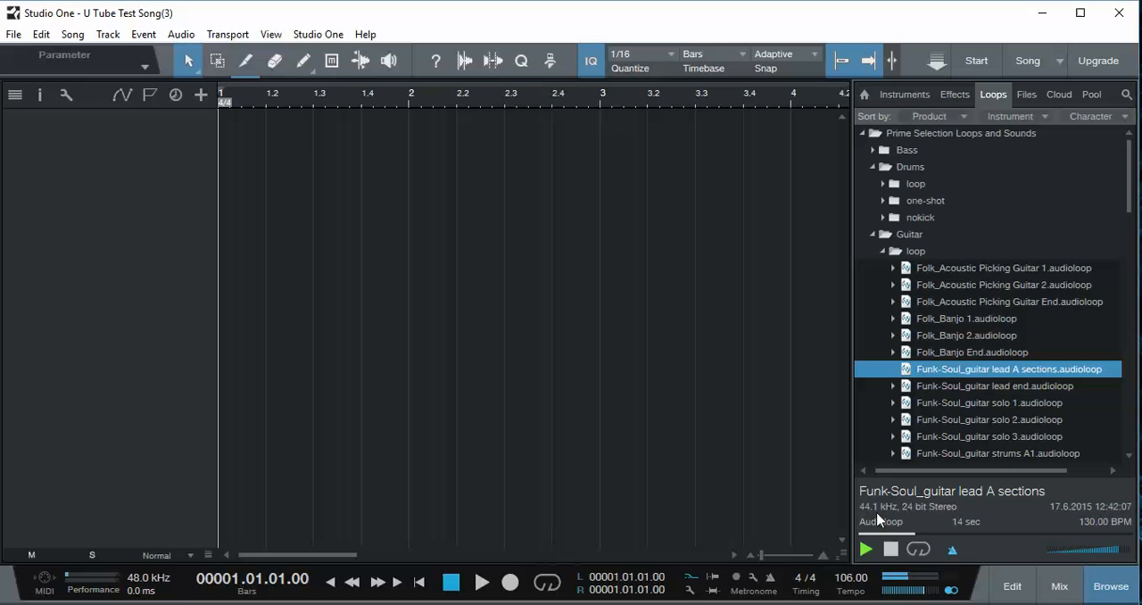
click(892, 549)
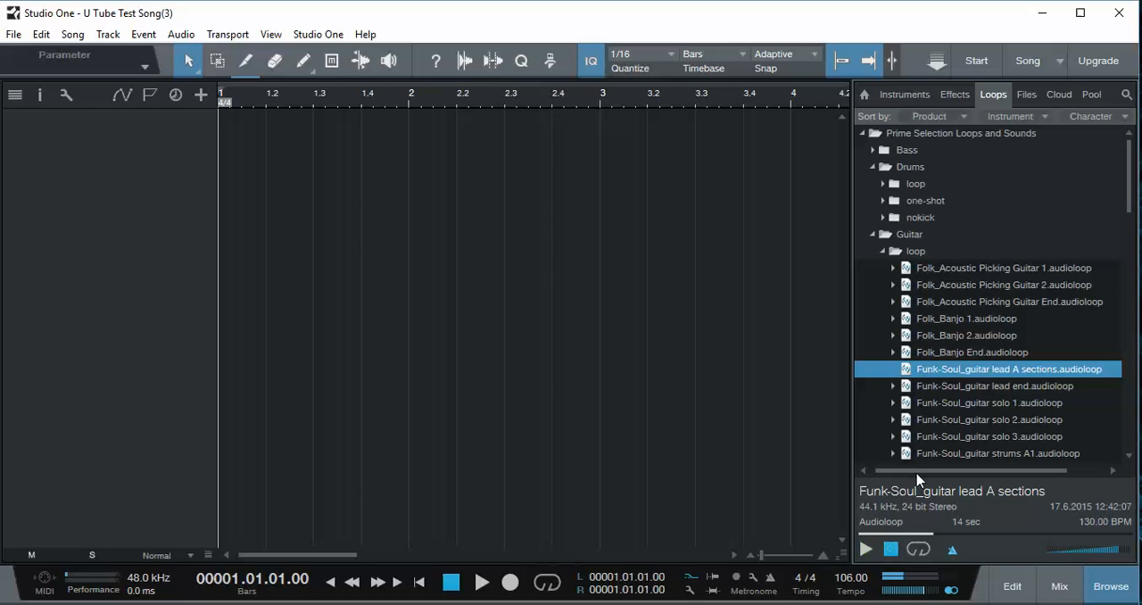
- Add the Funk-Soul_guitar lead A sections loop to the empty arrangement as a new track starting at bar 1
click(913, 367)
right_click(720, 194)
click(915, 373)
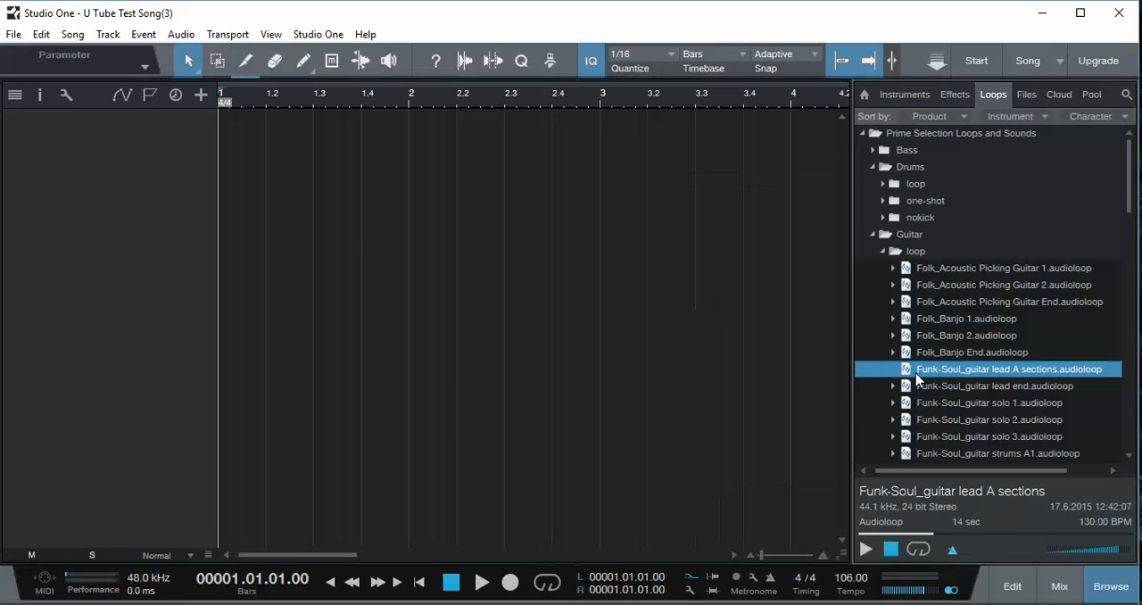
drag(919, 378, 234, 121)
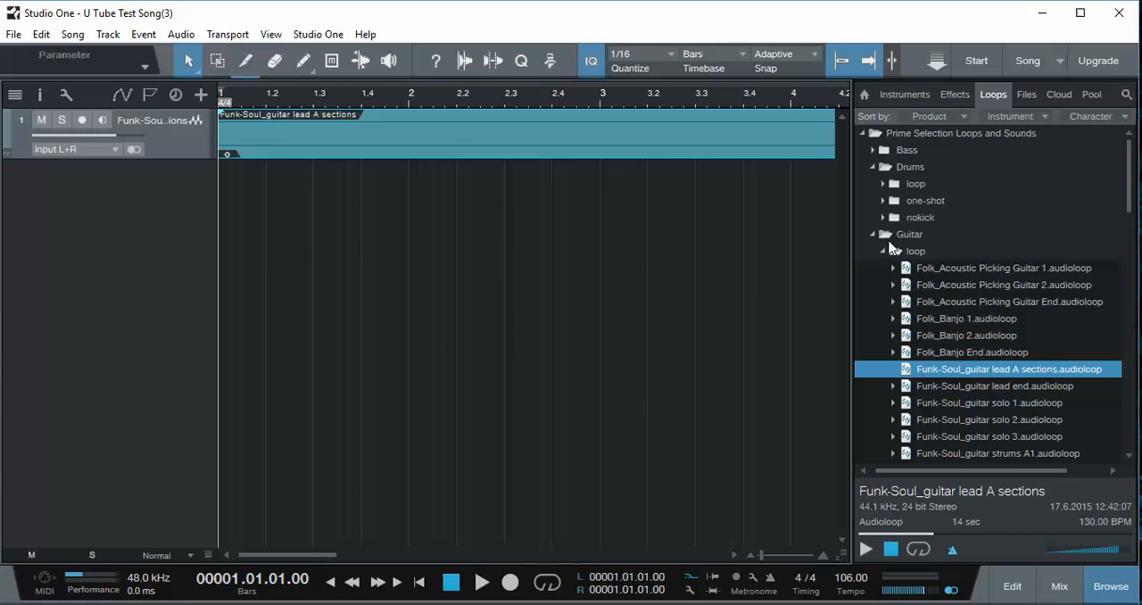
- Preview the Funk-Soul_drums A1 loop from the drum loops and place it on a second track starting at bar 1
click(873, 168)
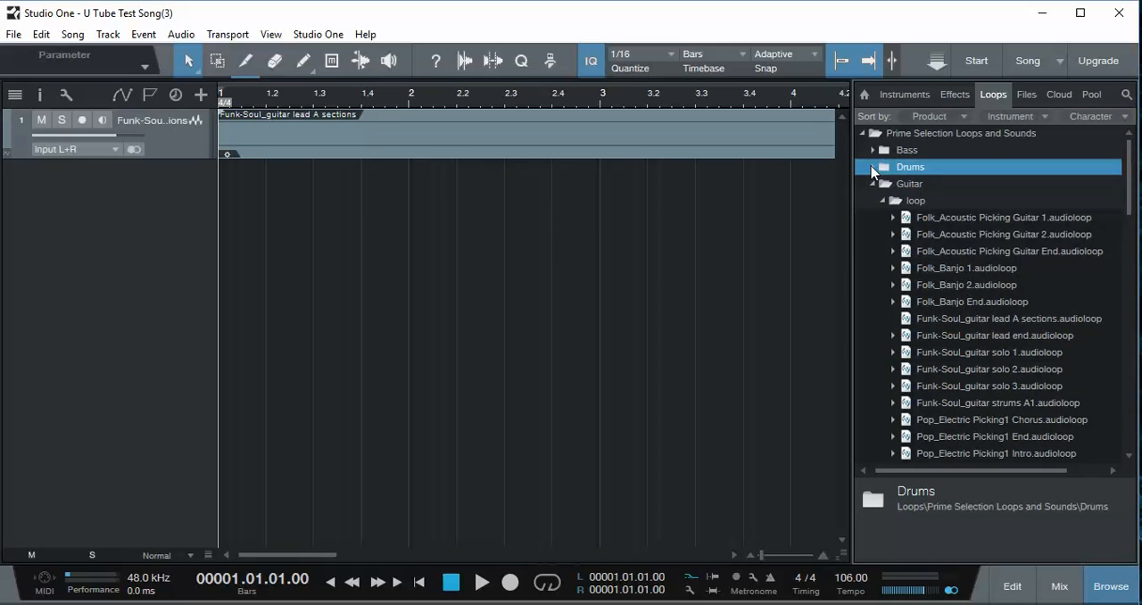
click(883, 184)
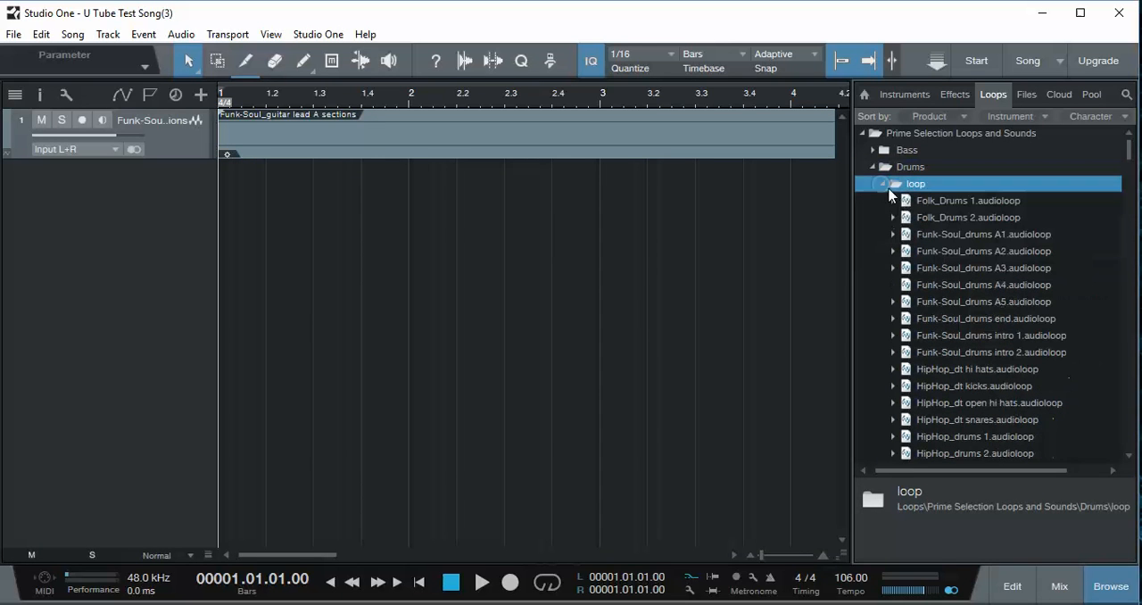
click(930, 237)
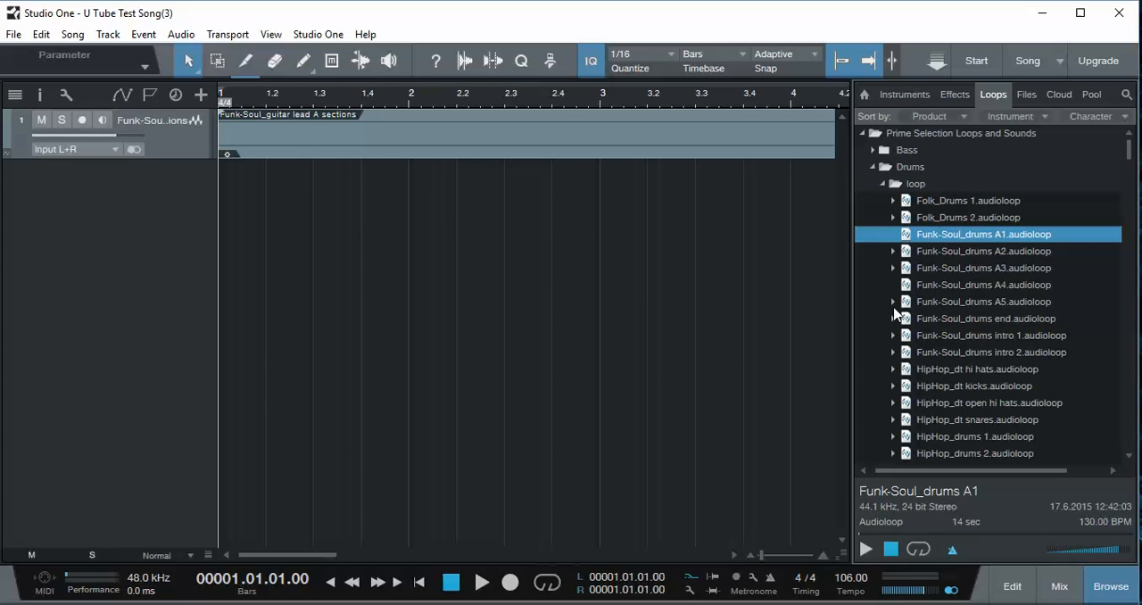
click(863, 549)
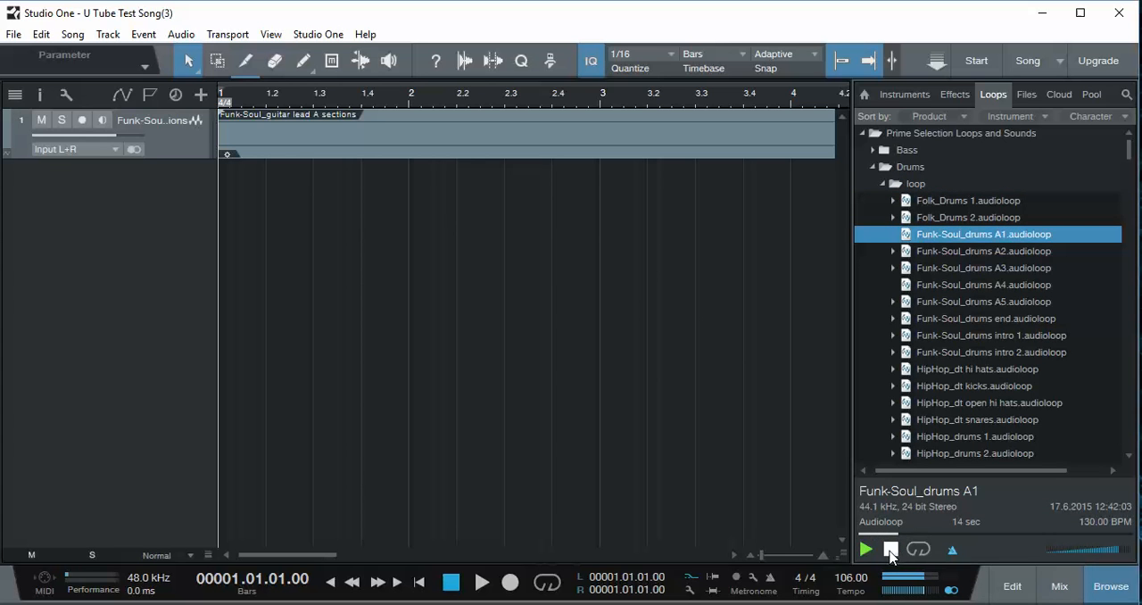
click(892, 550)
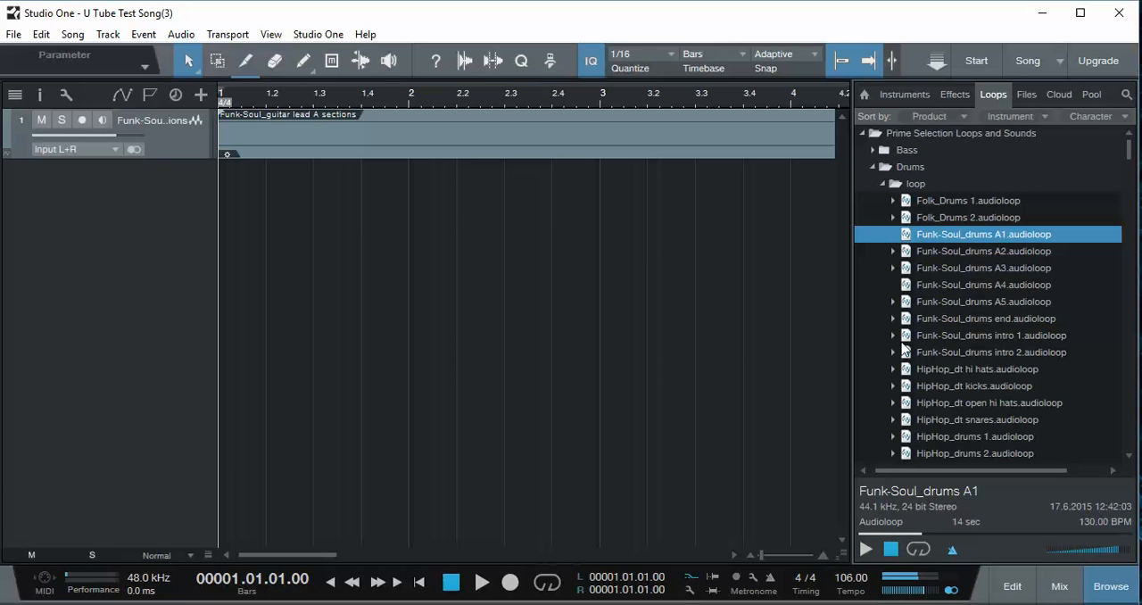
drag(921, 234, 230, 178)
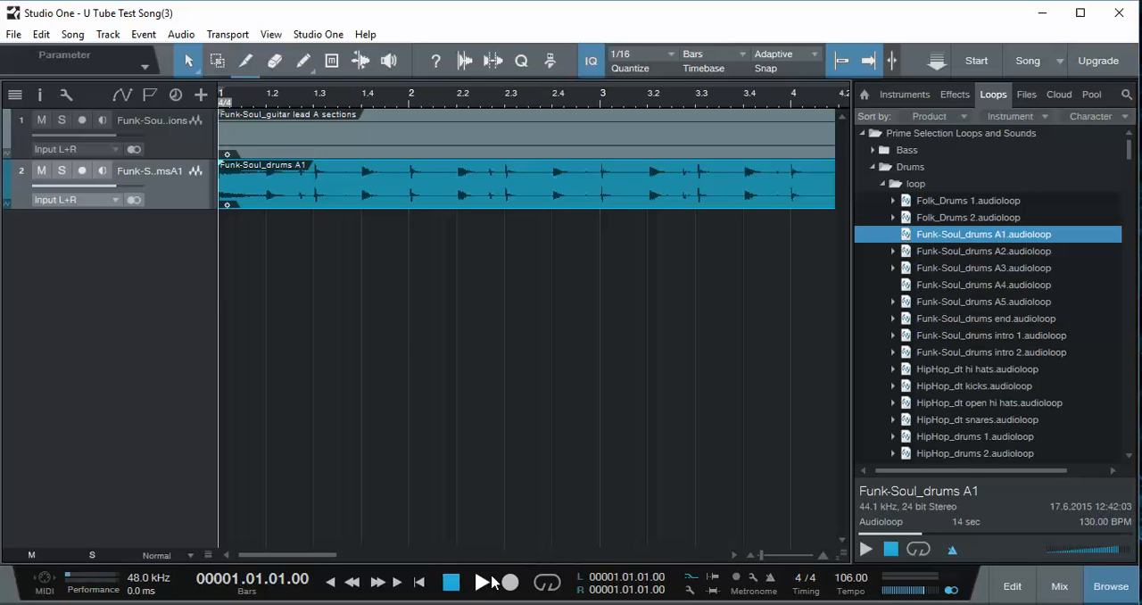
- Play the guitar and drum tracks together for a few bars, then stop and return to the song start
click(481, 582)
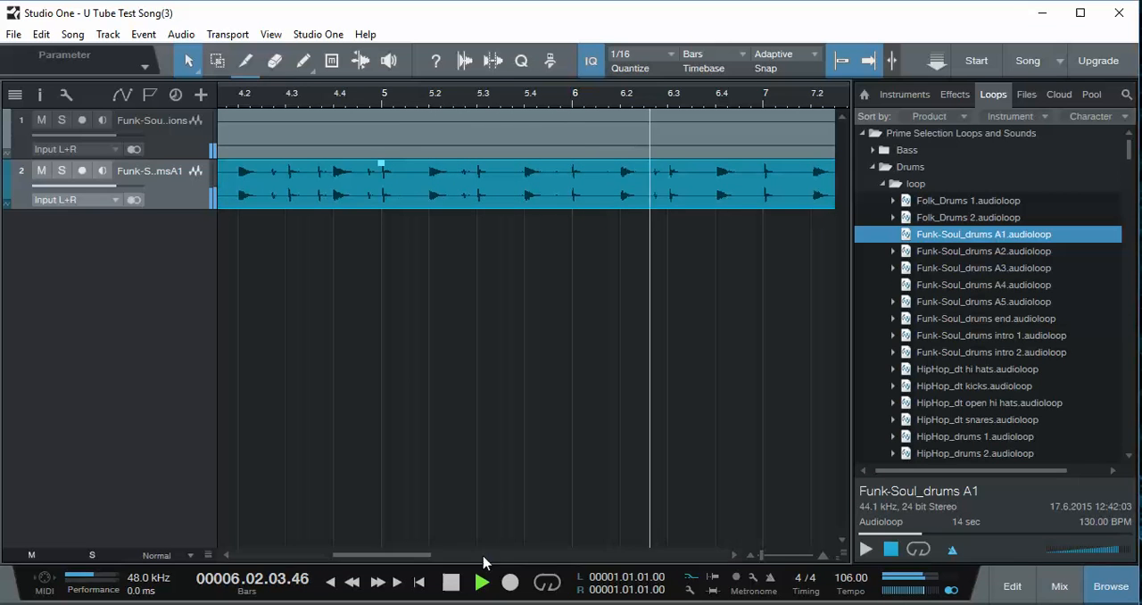
click(452, 582)
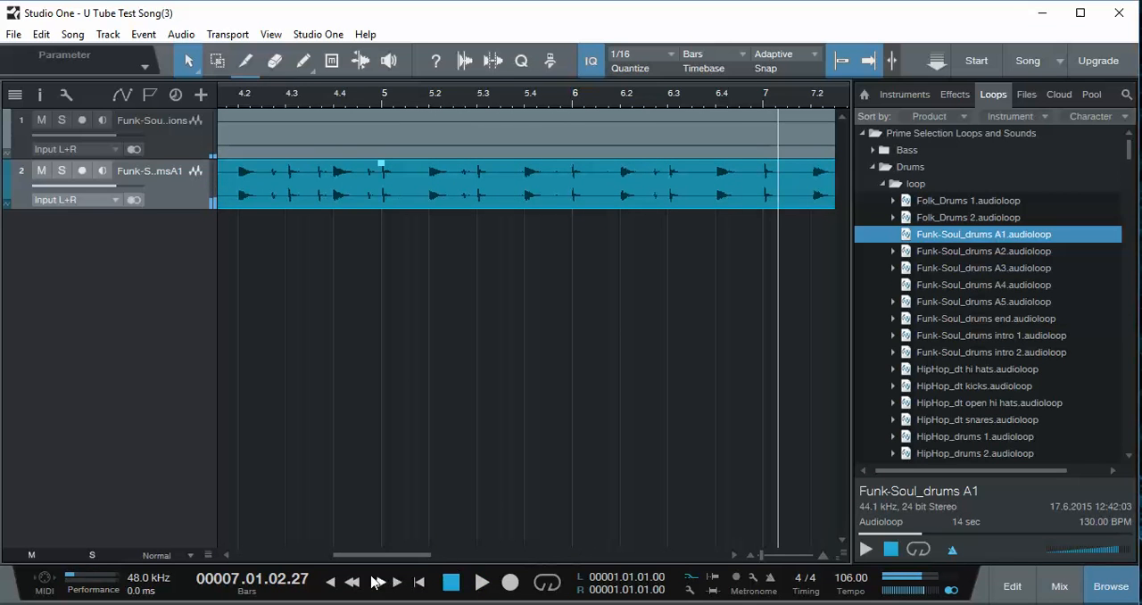
click(331, 583)
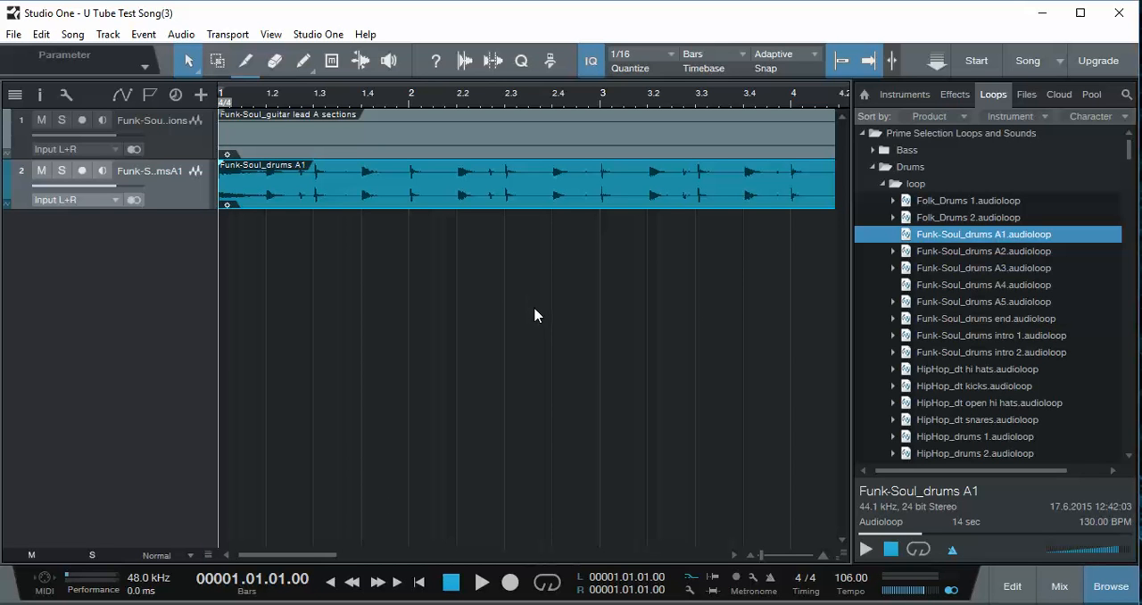
- Show the mixer console for the guitar and drum channels
click(1059, 587)
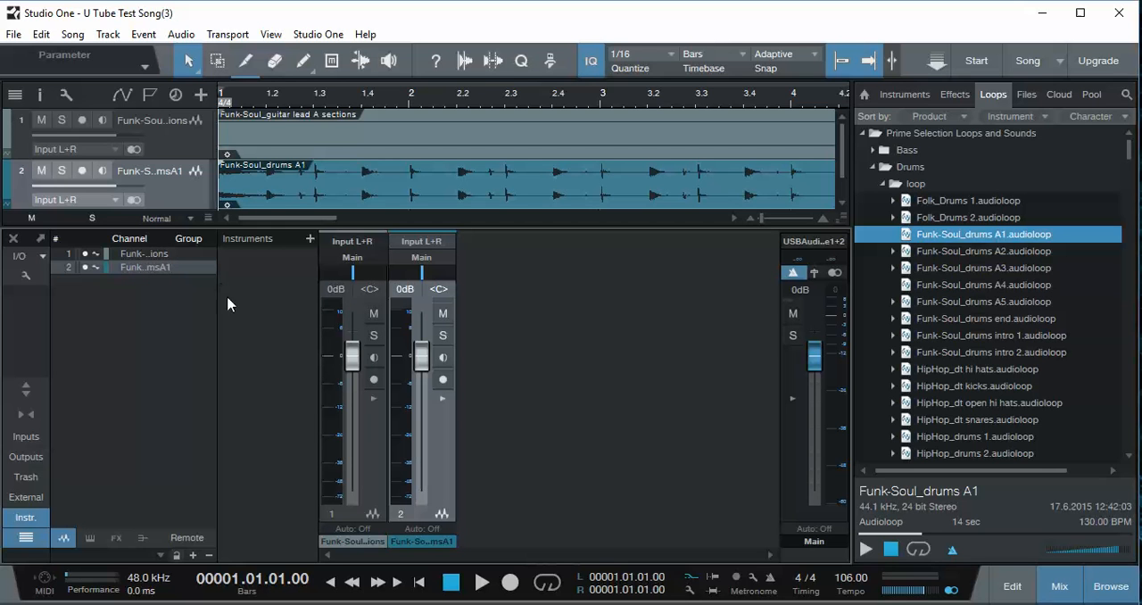
right_click(134, 270)
key(Escape)
right_click(138, 269)
key(Escape)
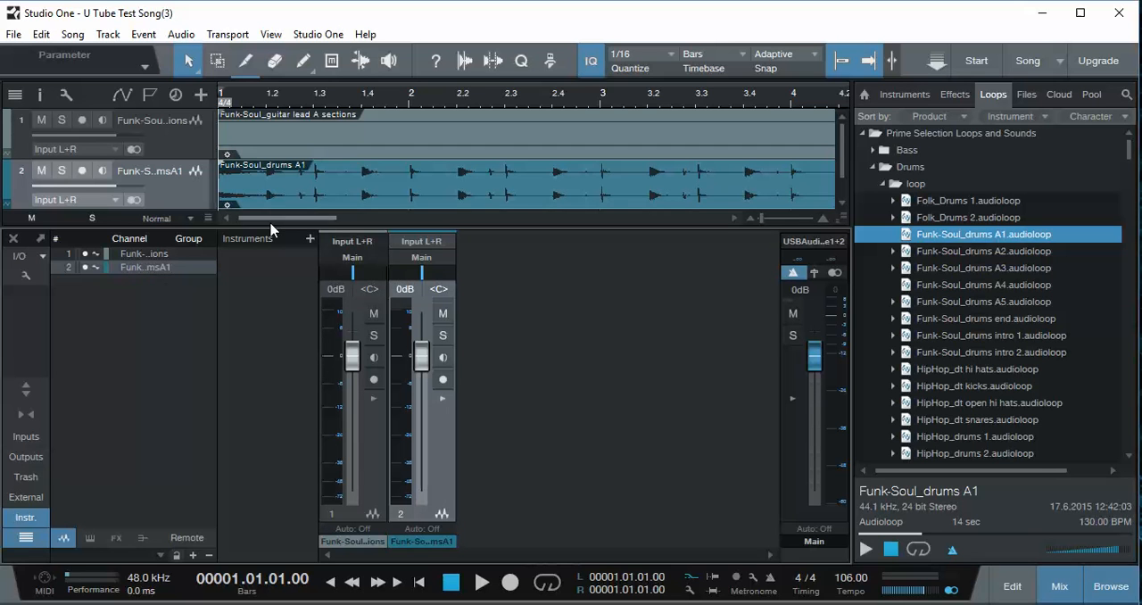
- Try to rename the guitar loop's channel in the mixer console
click(361, 544)
click(356, 545)
click(356, 545)
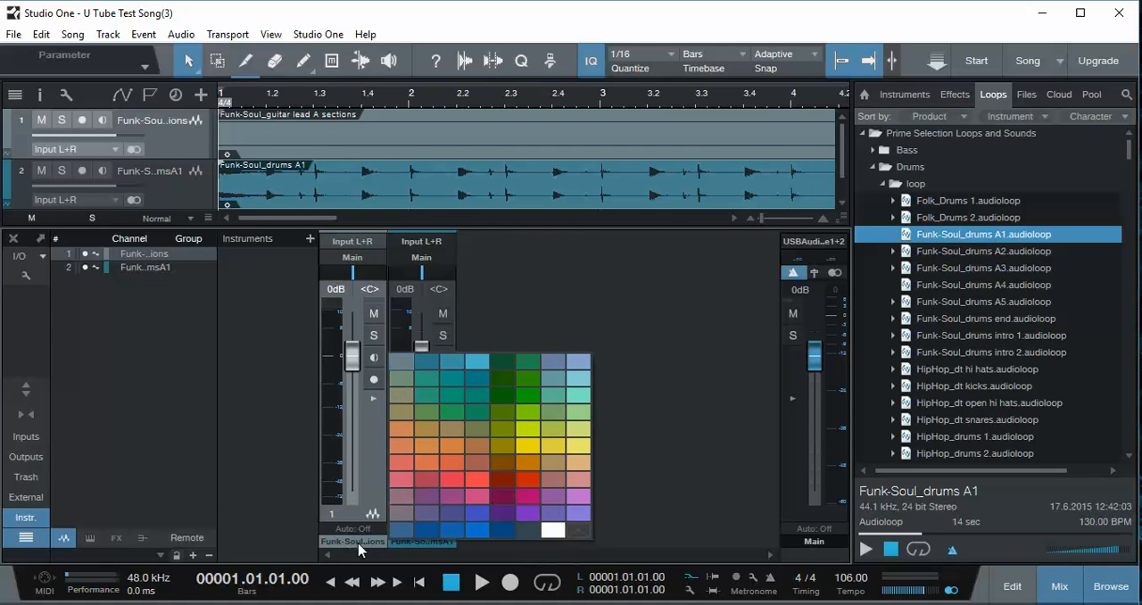
click(356, 544)
click(356, 545)
click(356, 544)
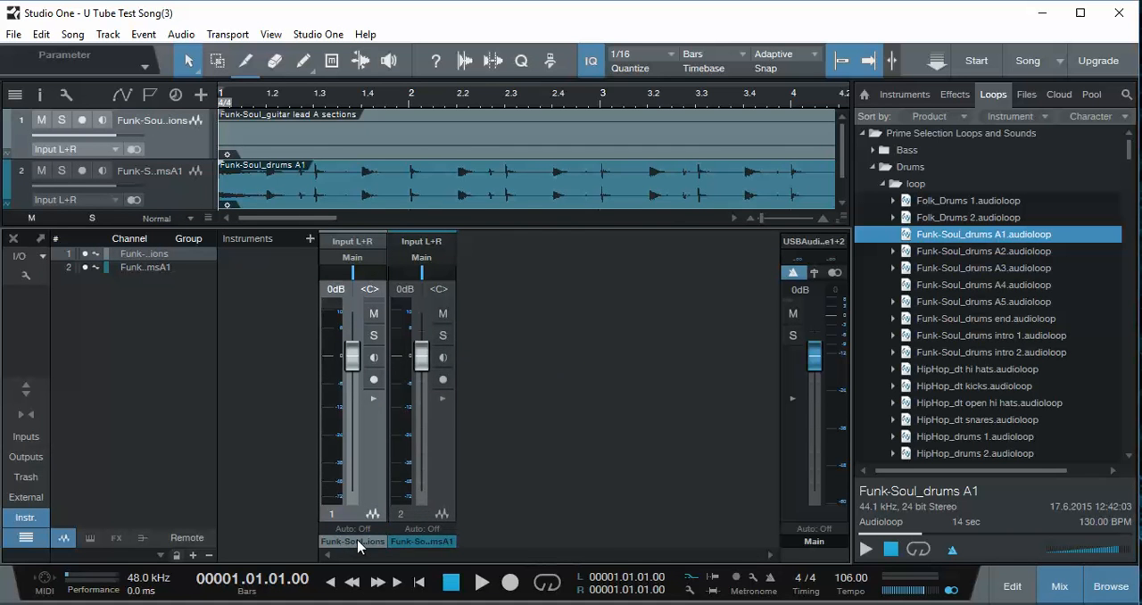
click(356, 544)
click(356, 544)
click(356, 544)
click(356, 544)
click(359, 545)
click(360, 545)
click(359, 544)
click(359, 544)
click(360, 543)
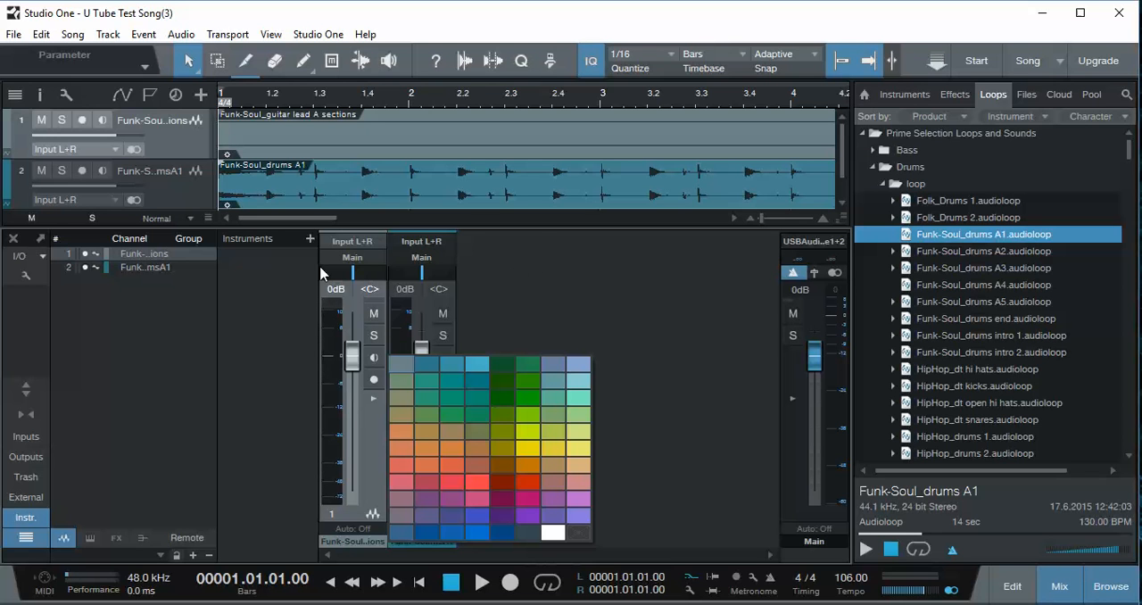
click(164, 268)
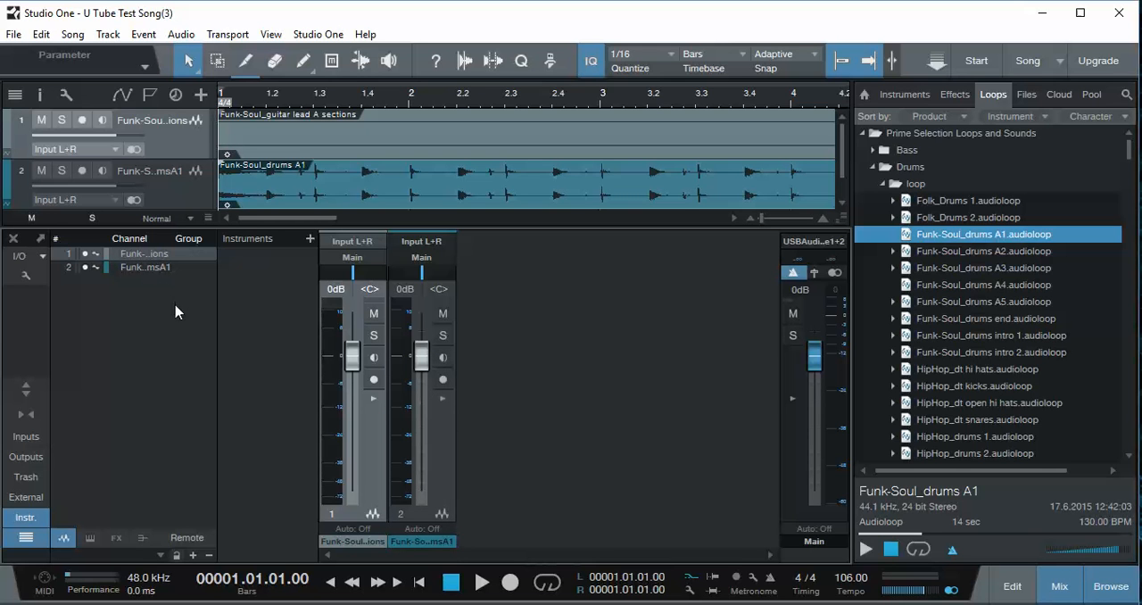
- Set the guitar channel's volume to +2.7 dB and the drum channel's to -1.5 dB during playback, then return to the song start
click(482, 582)
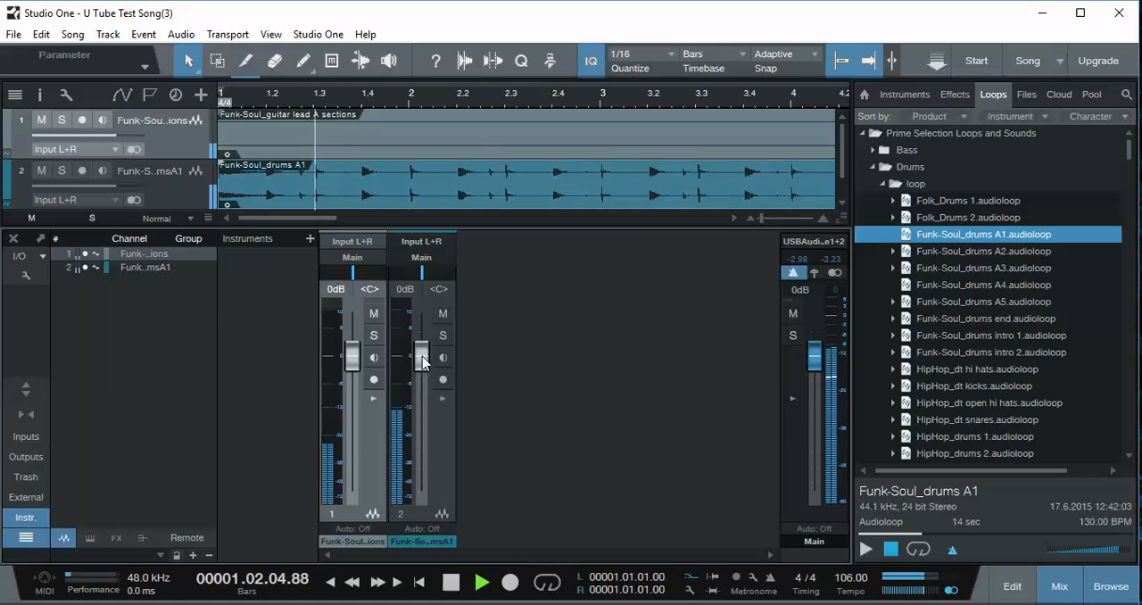
drag(423, 357, 424, 373)
drag(354, 357, 422, 362)
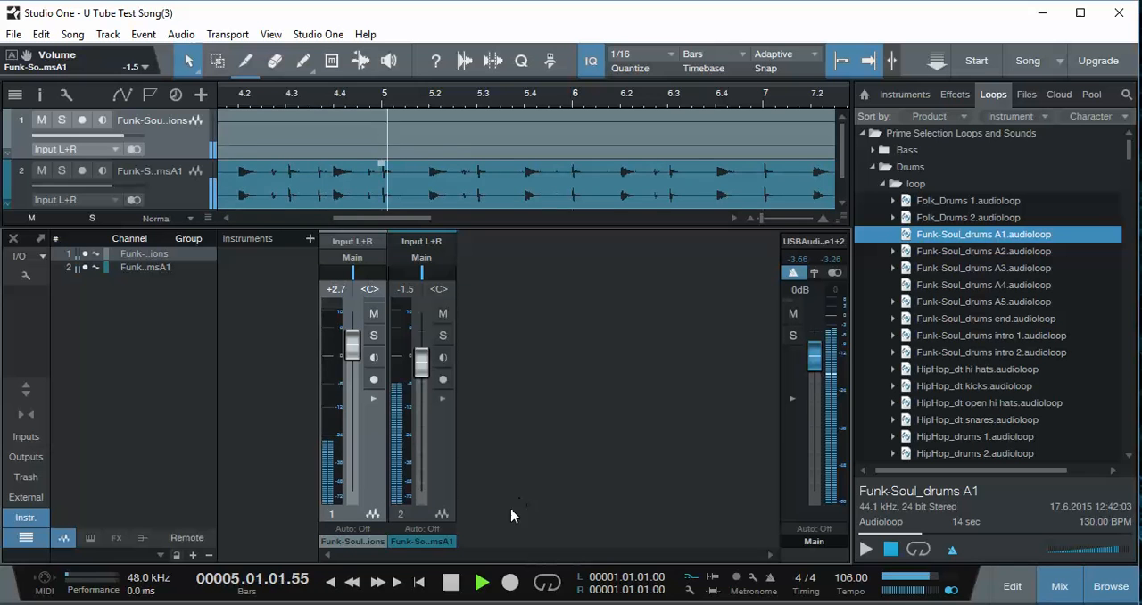
click(450, 582)
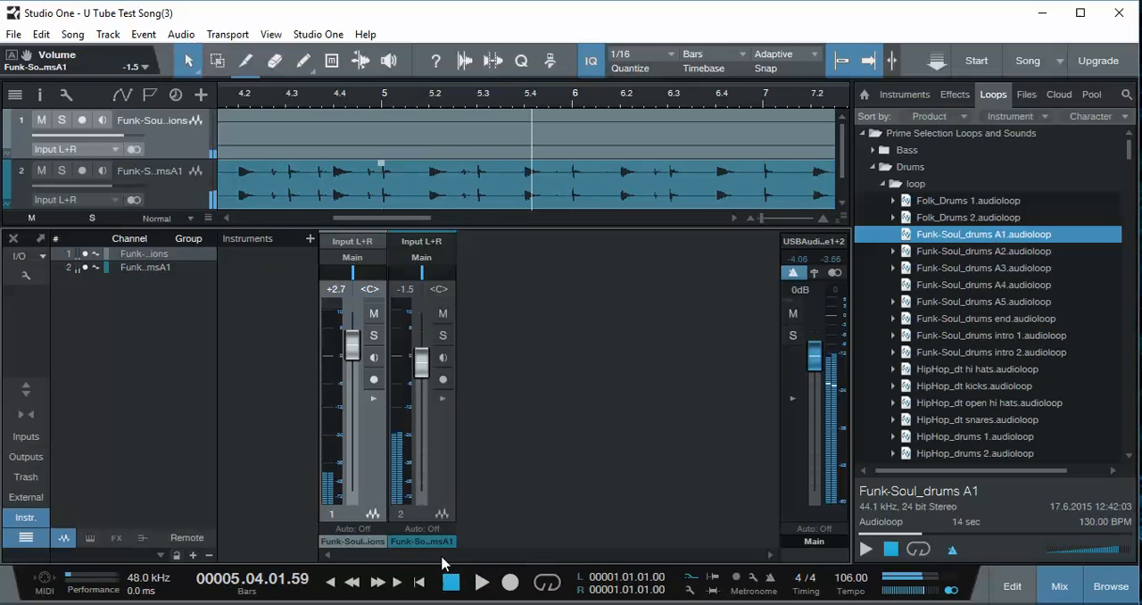
click(331, 583)
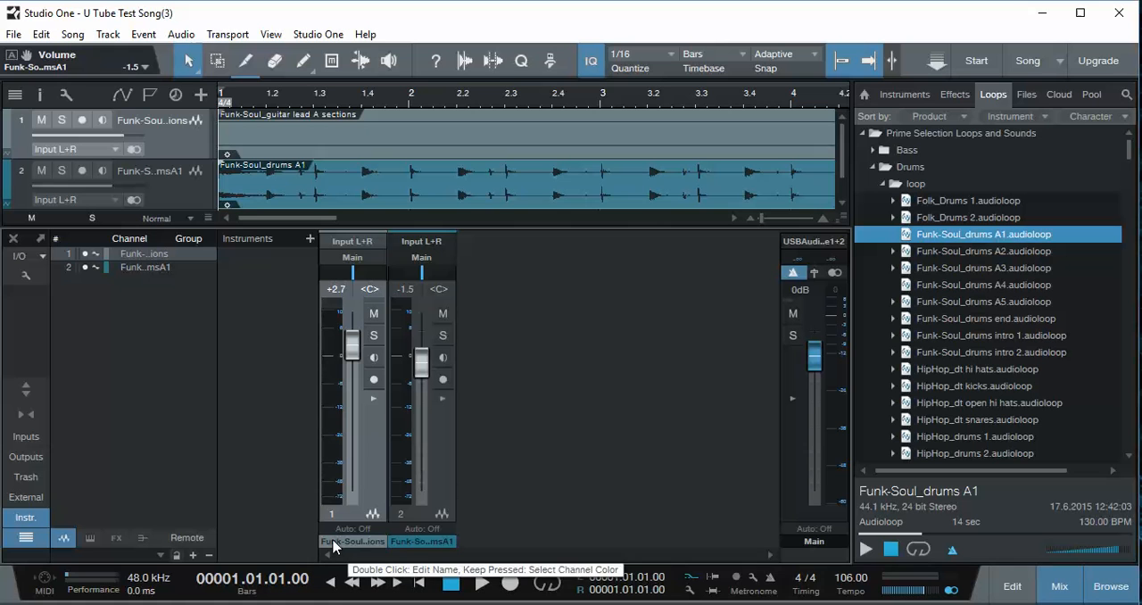